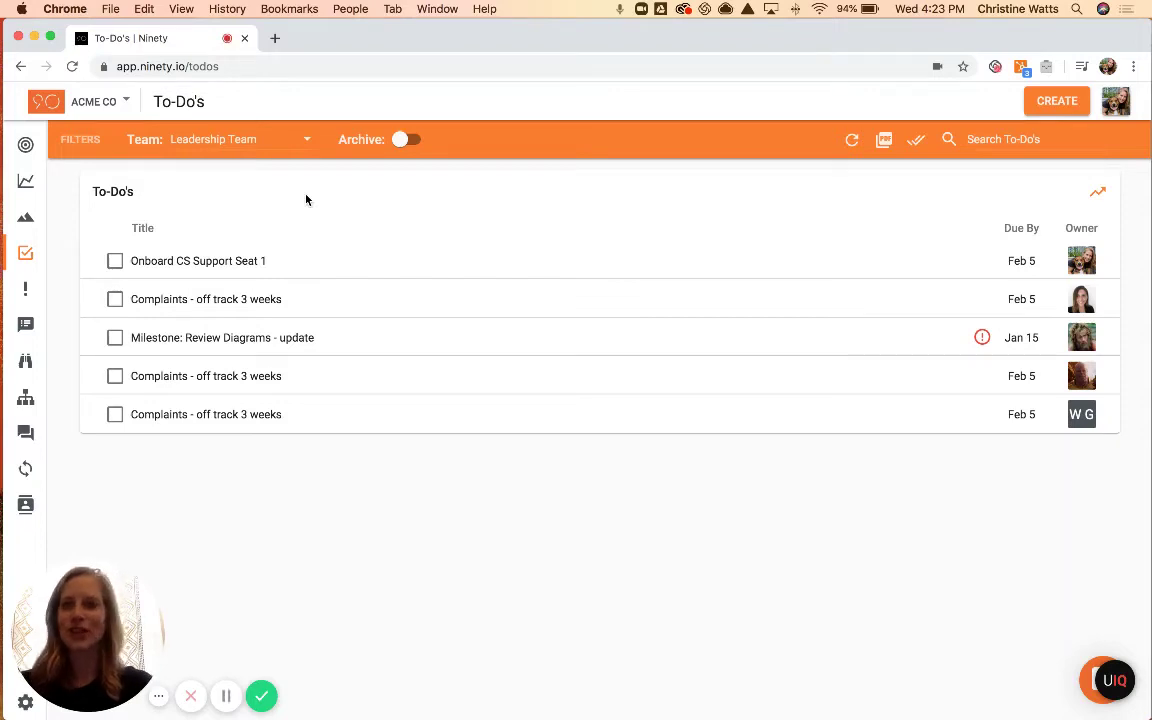
- Sort the To-Do's list by title, by owner and finally by due date with the earliest first
click(146, 229)
click(1086, 233)
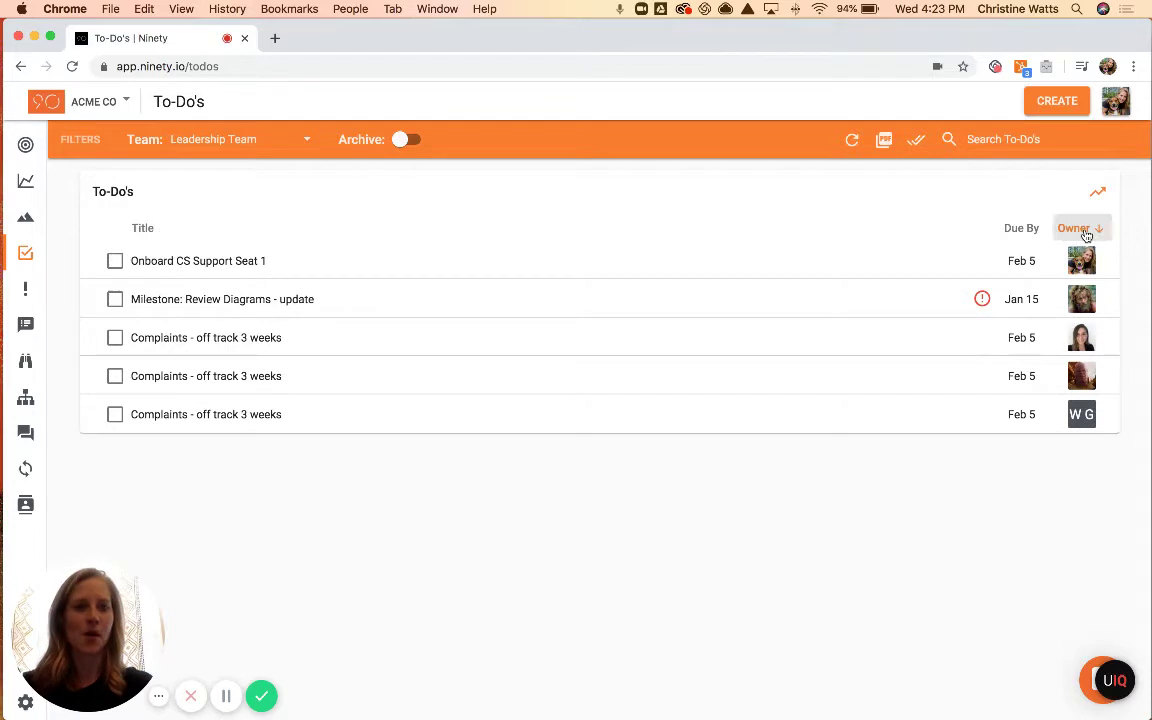
click(1021, 230)
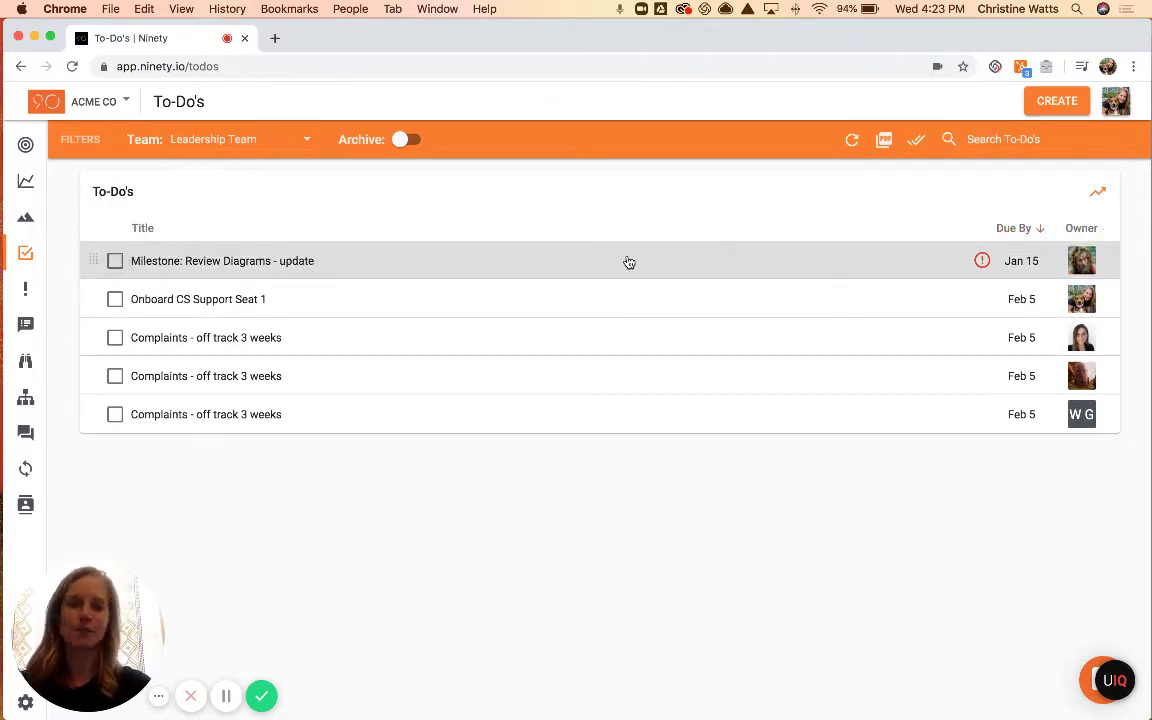
- Mark the overdue "Milestone: Review Diagrams - update" to-do complete and open its details
mouse_move(983, 262)
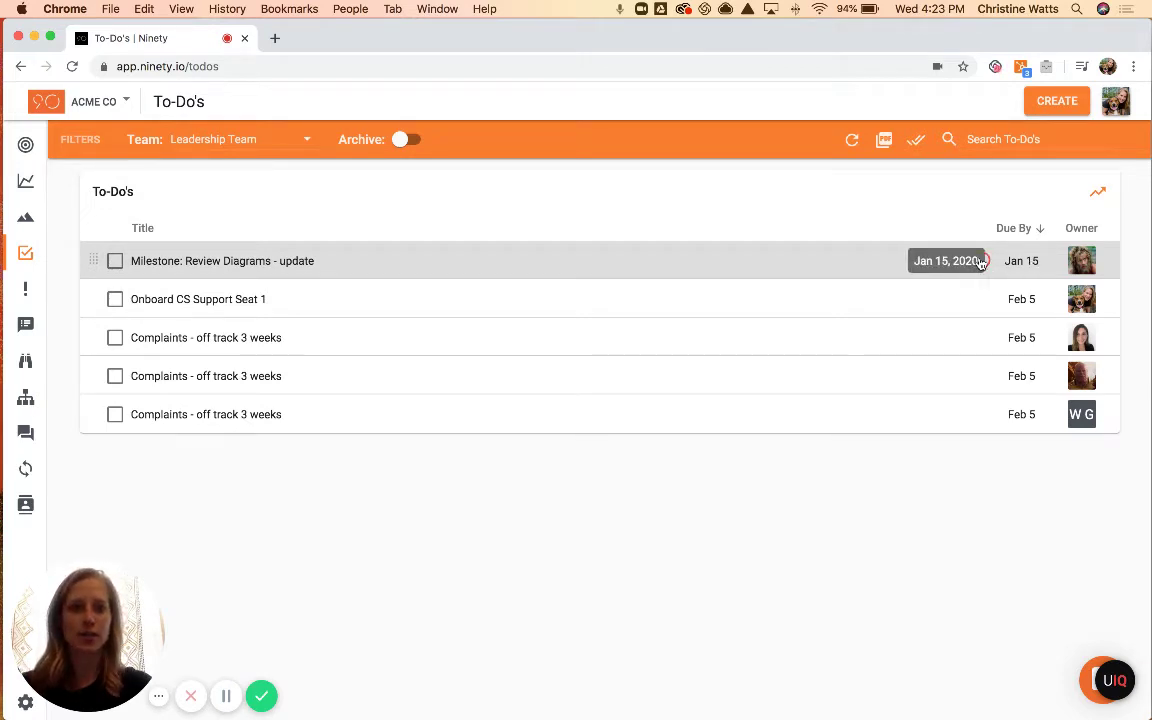
click(115, 261)
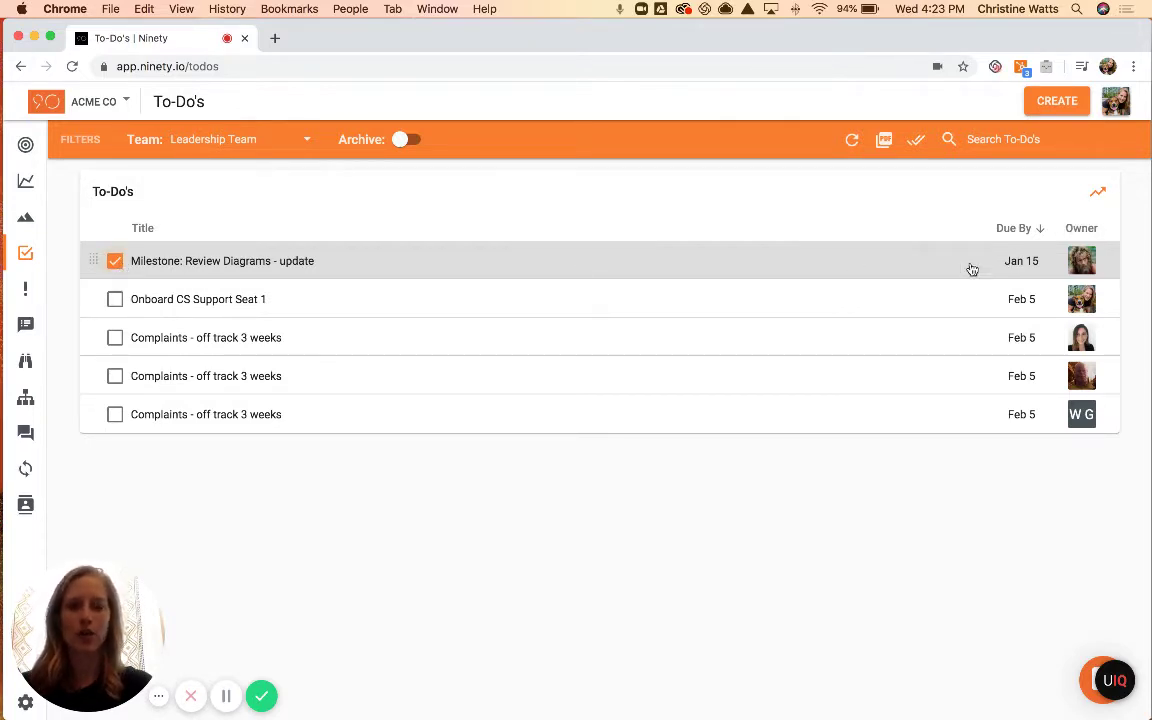
click(588, 252)
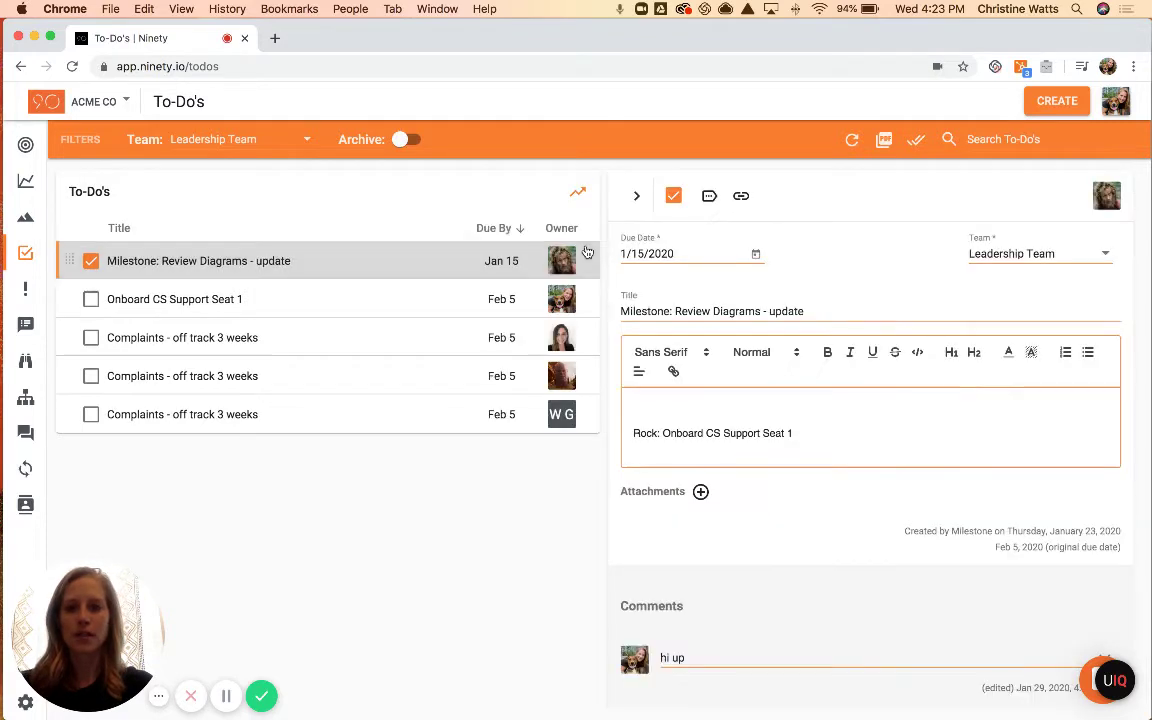
- Examine the milestone to-do's due date calendar, team choices, description and attachment file picker without changing them
click(756, 256)
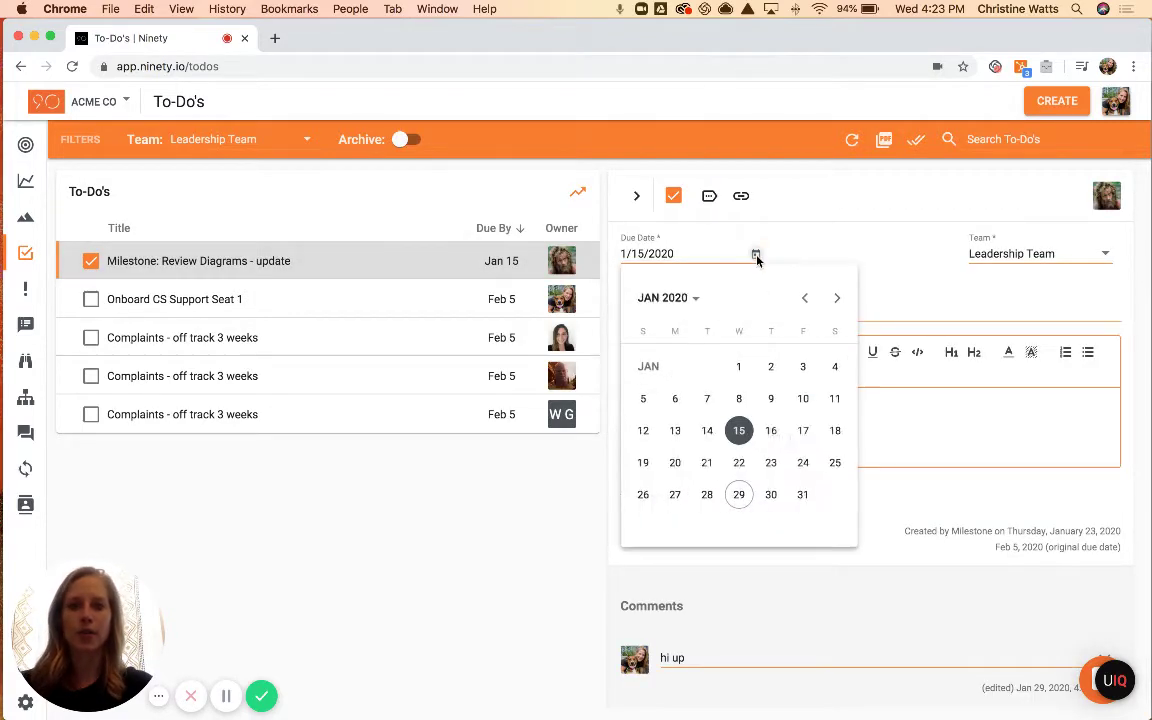
click(955, 299)
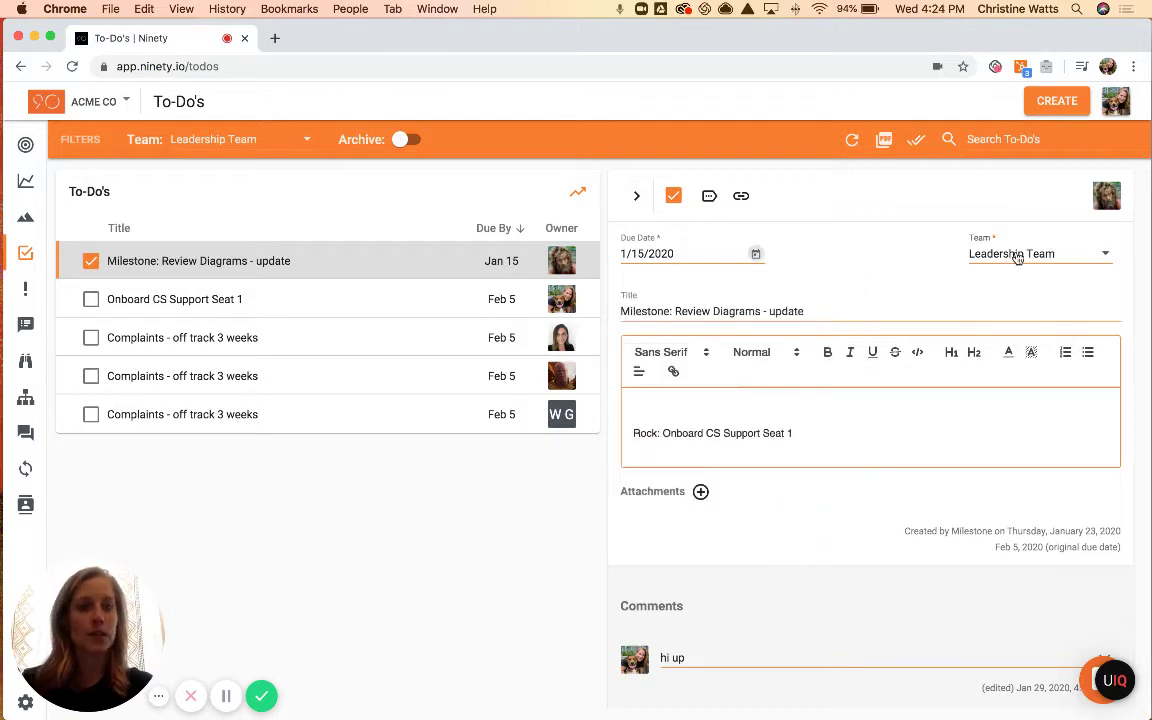
click(1017, 257)
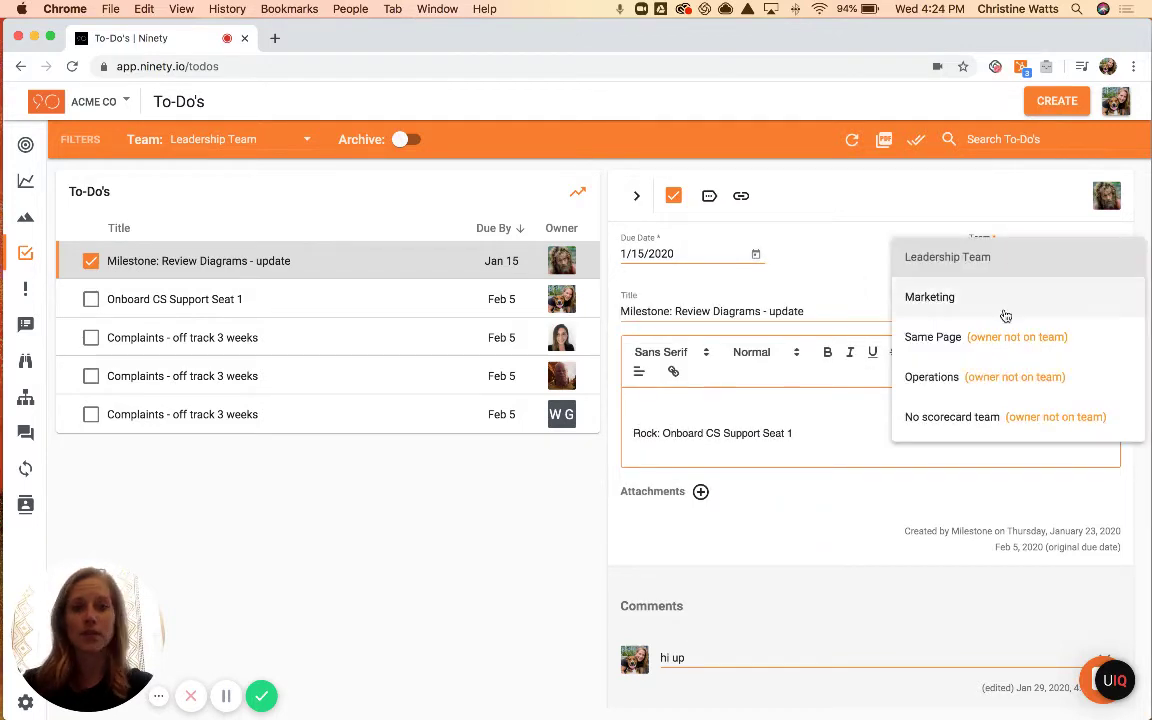
click(896, 221)
click(797, 414)
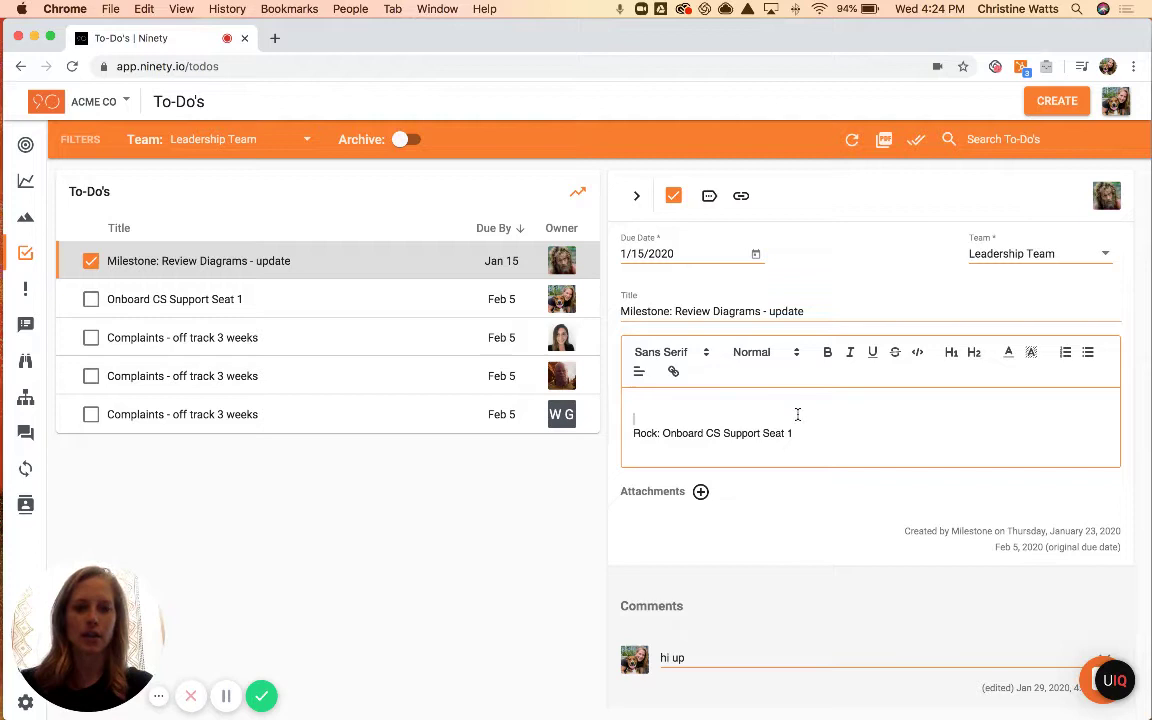
click(701, 492)
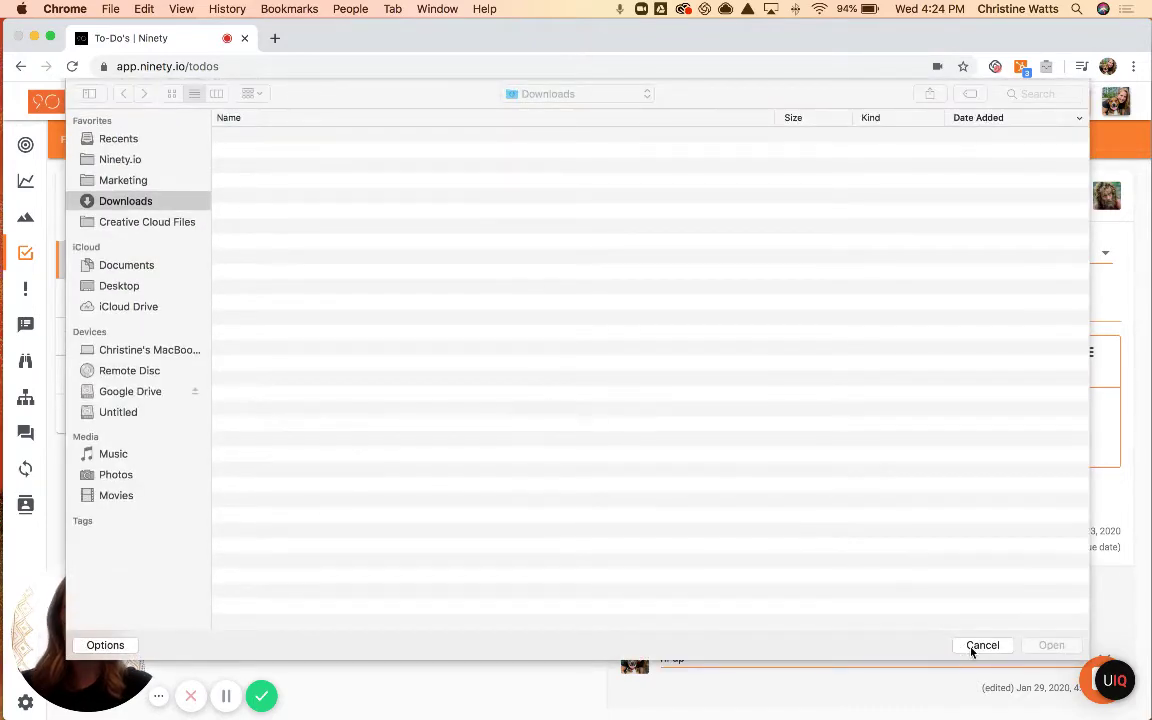
click(982, 647)
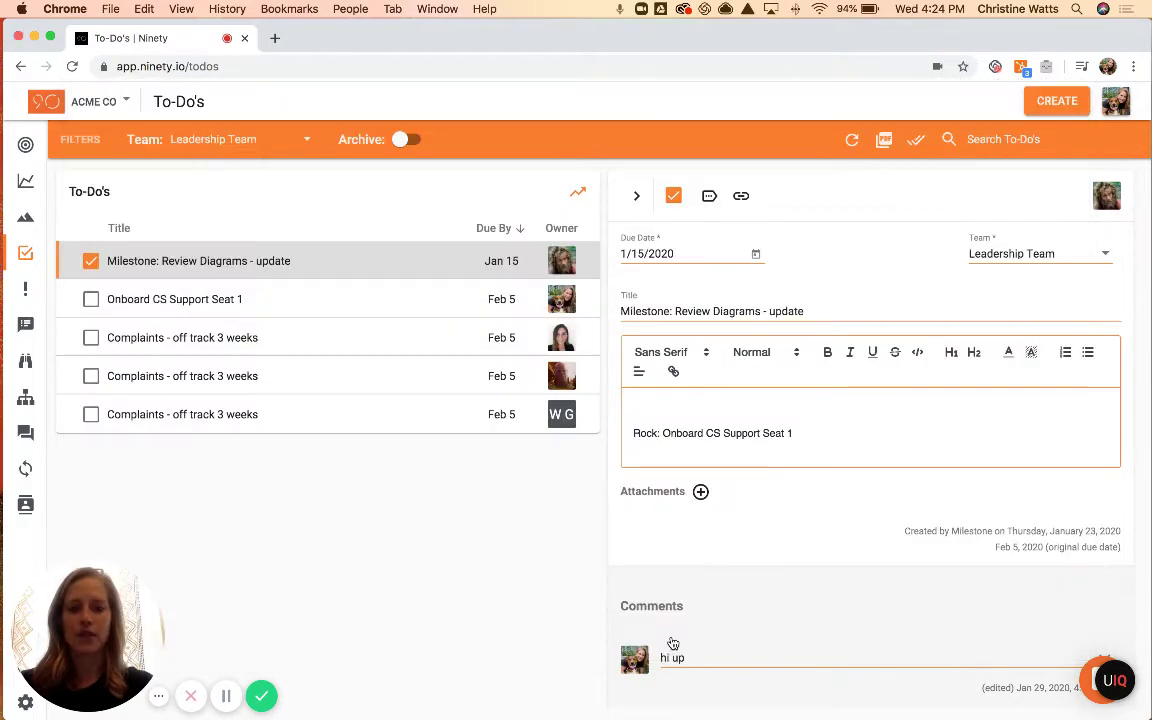
- Add the comment "test" to the milestone to-do
scroll(694, 630, down, 2)
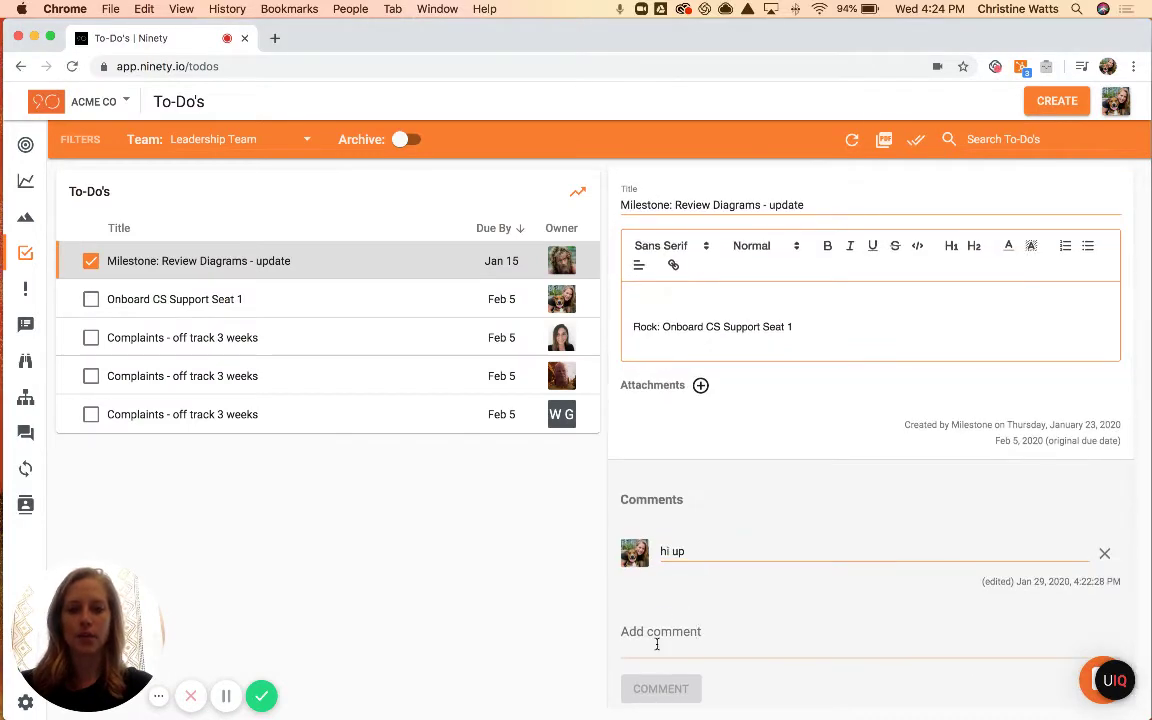
click(657, 645)
text(test)
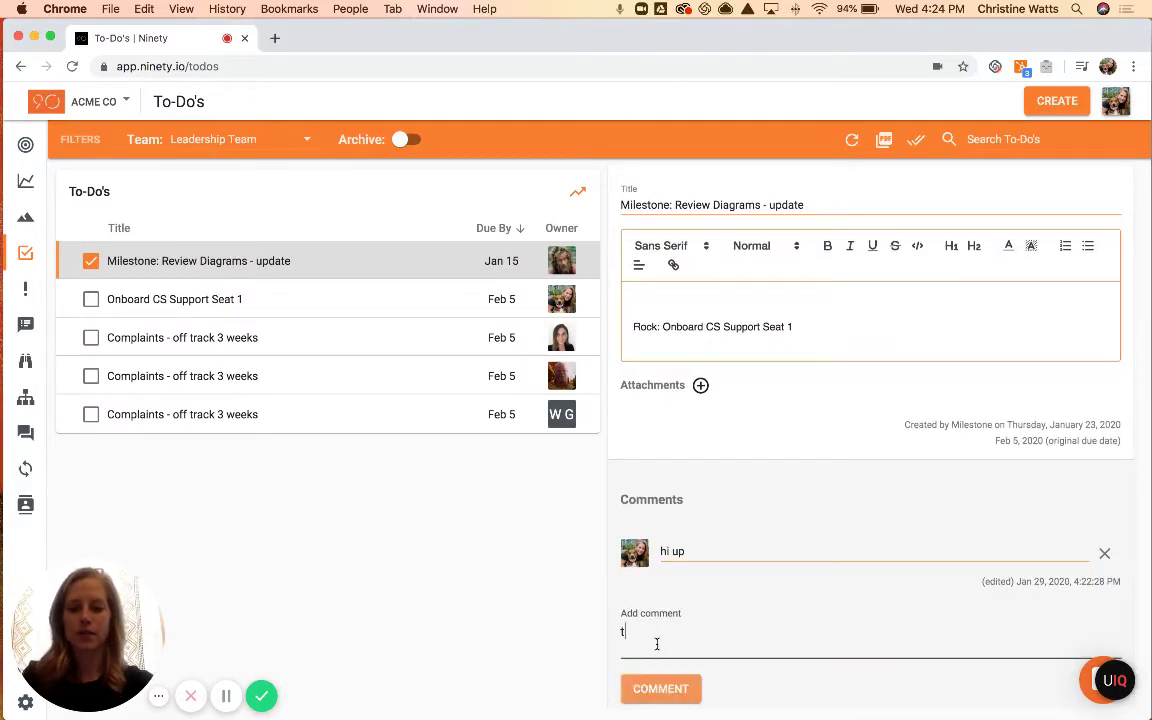
click(690, 687)
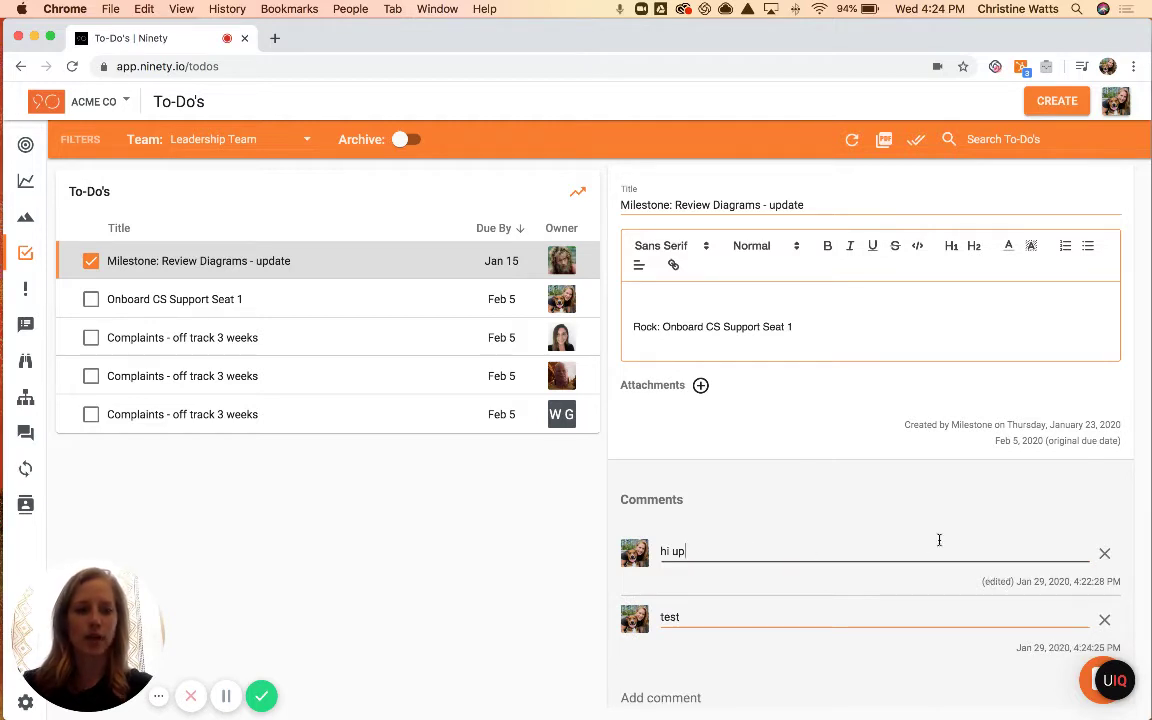
- Set the milestone to-do to incomplete and back to complete from its details
scroll(797, 481, up, 2)
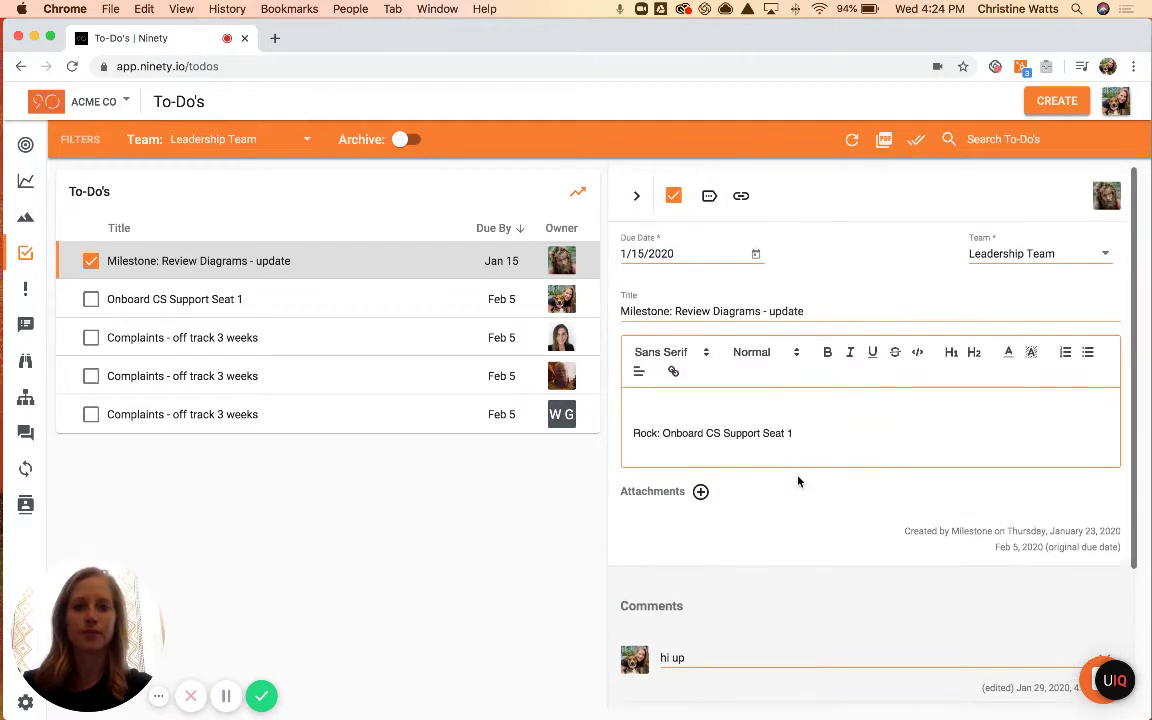
click(674, 197)
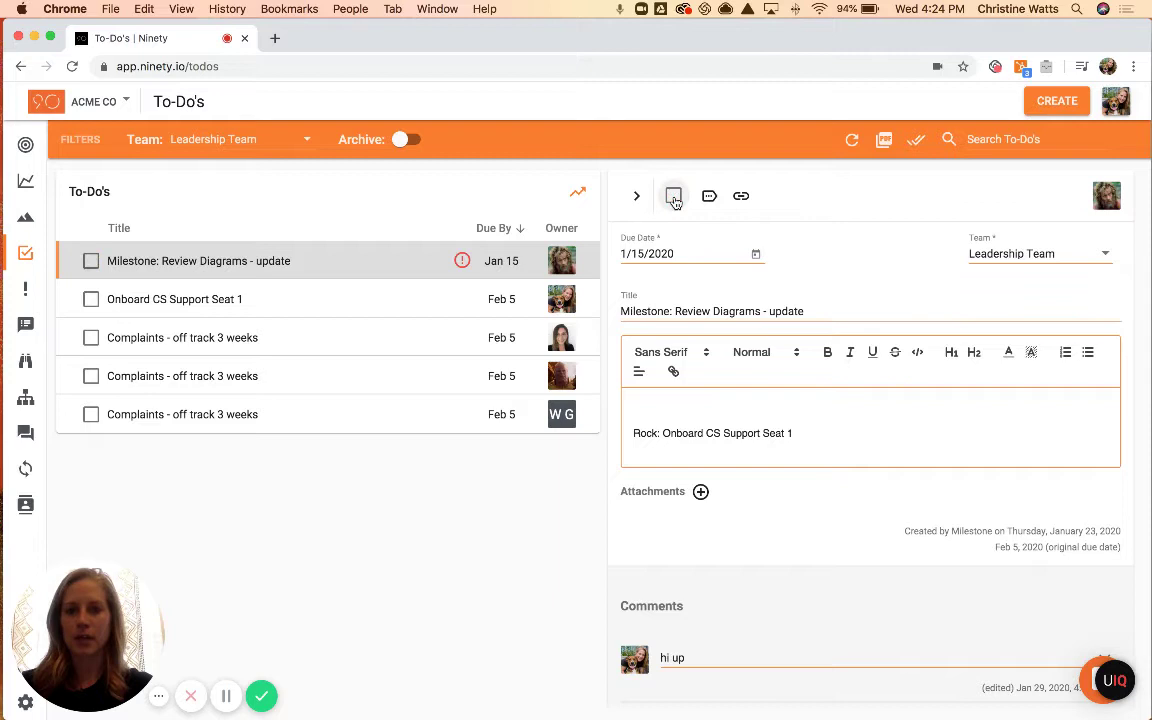
click(674, 197)
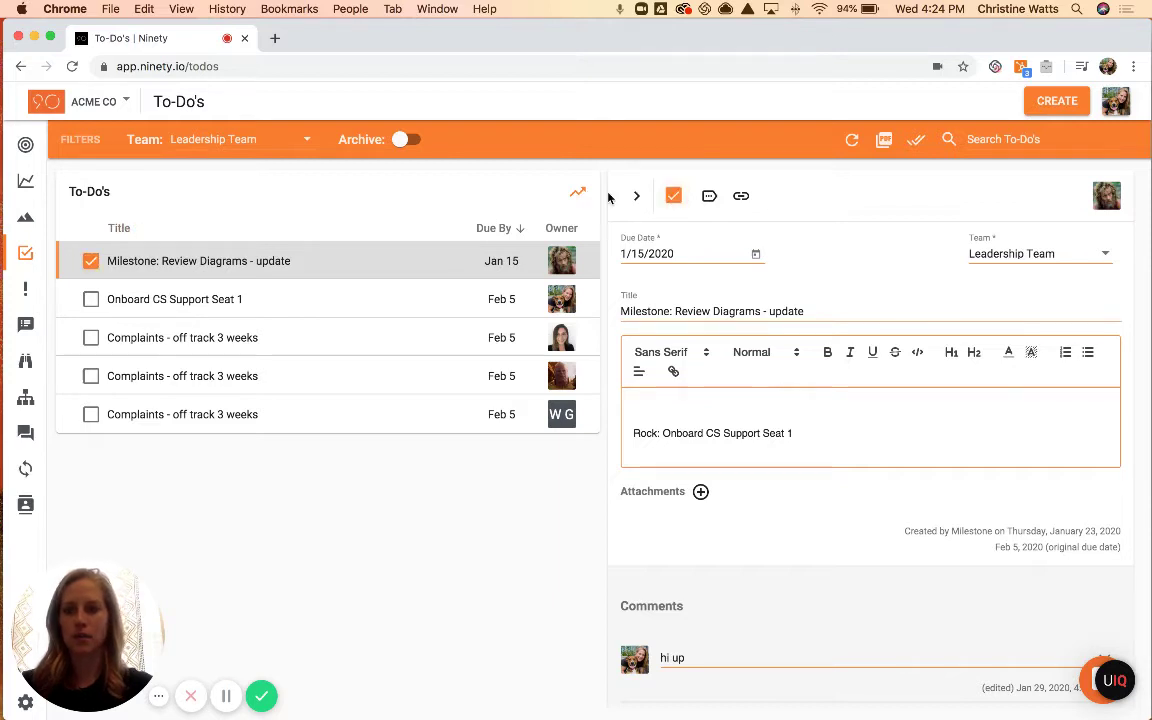
- Turn the milestone to-do into a Short-term issue for the Leadership Team, keeping the prefilled owner, title and description
click(710, 197)
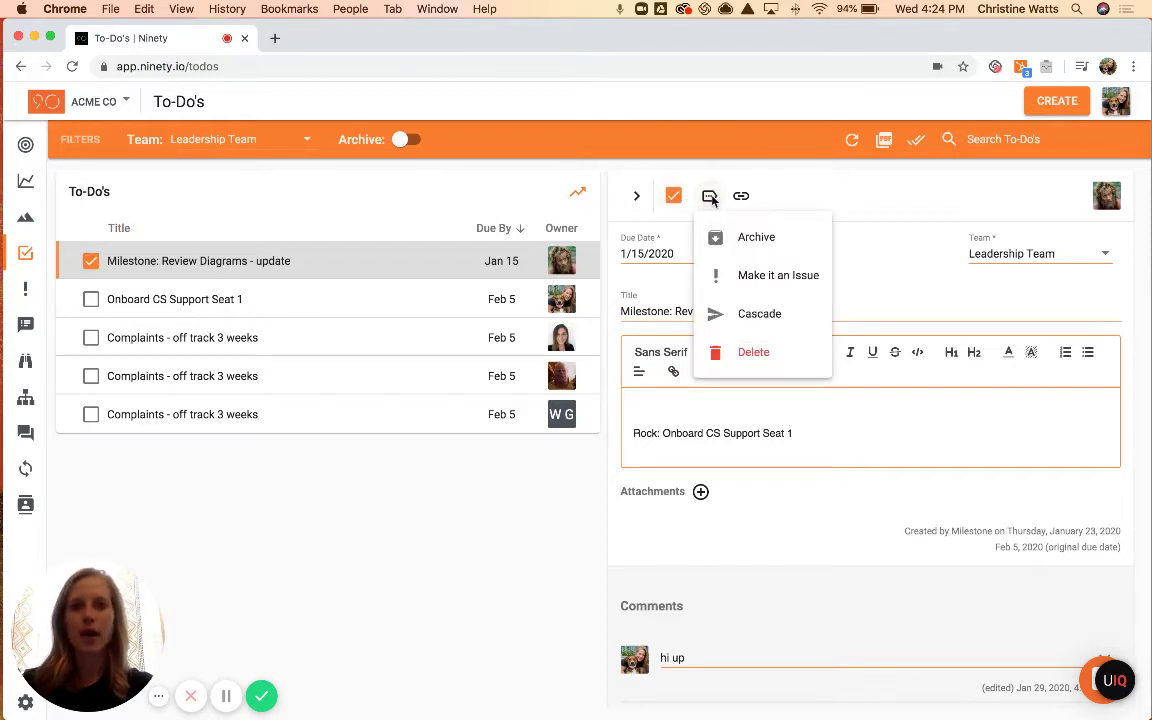
click(777, 277)
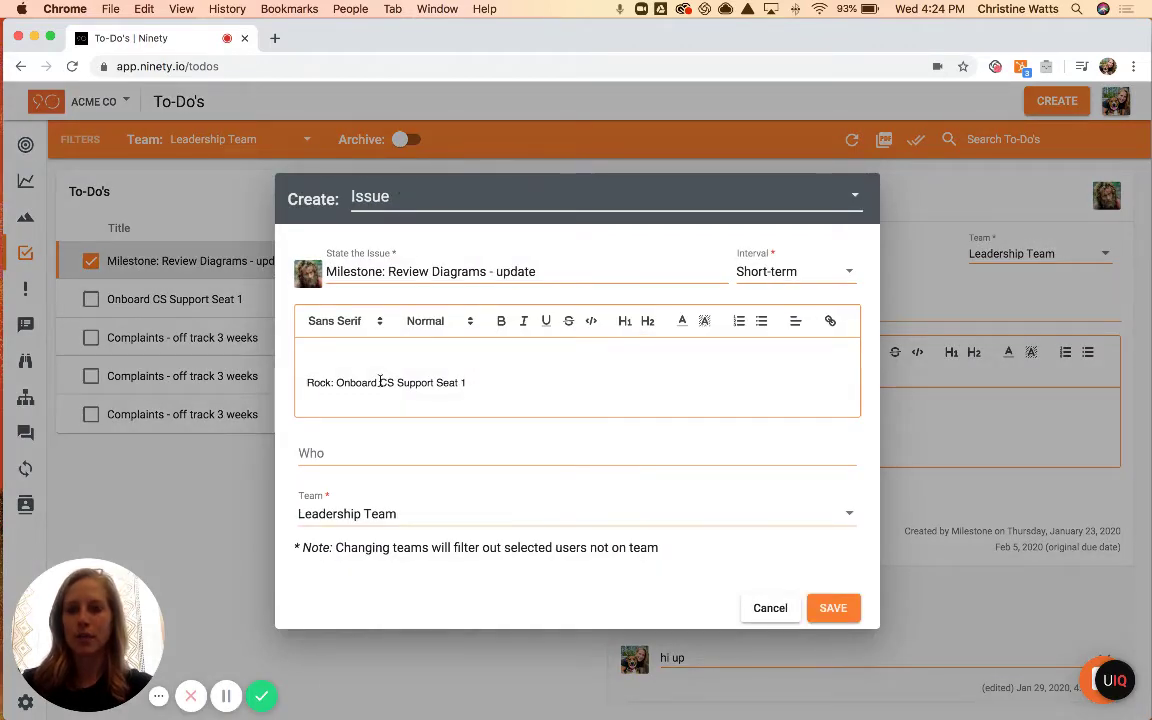
triple_click(466, 383)
click(469, 382)
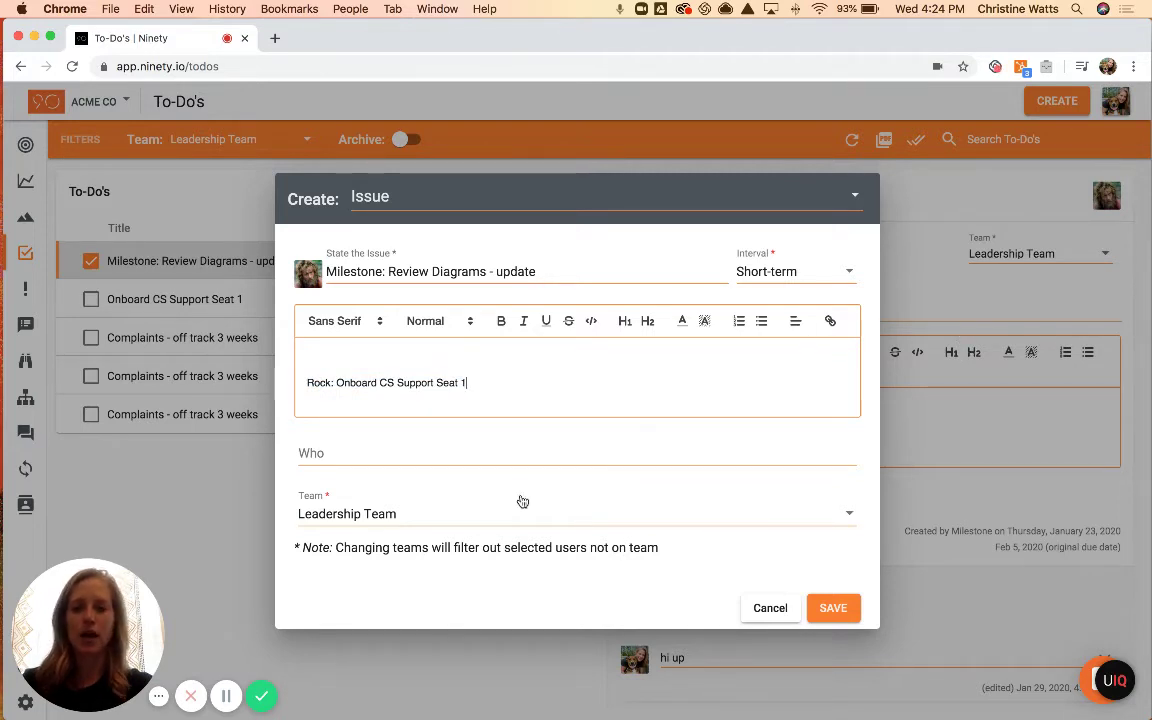
click(316, 282)
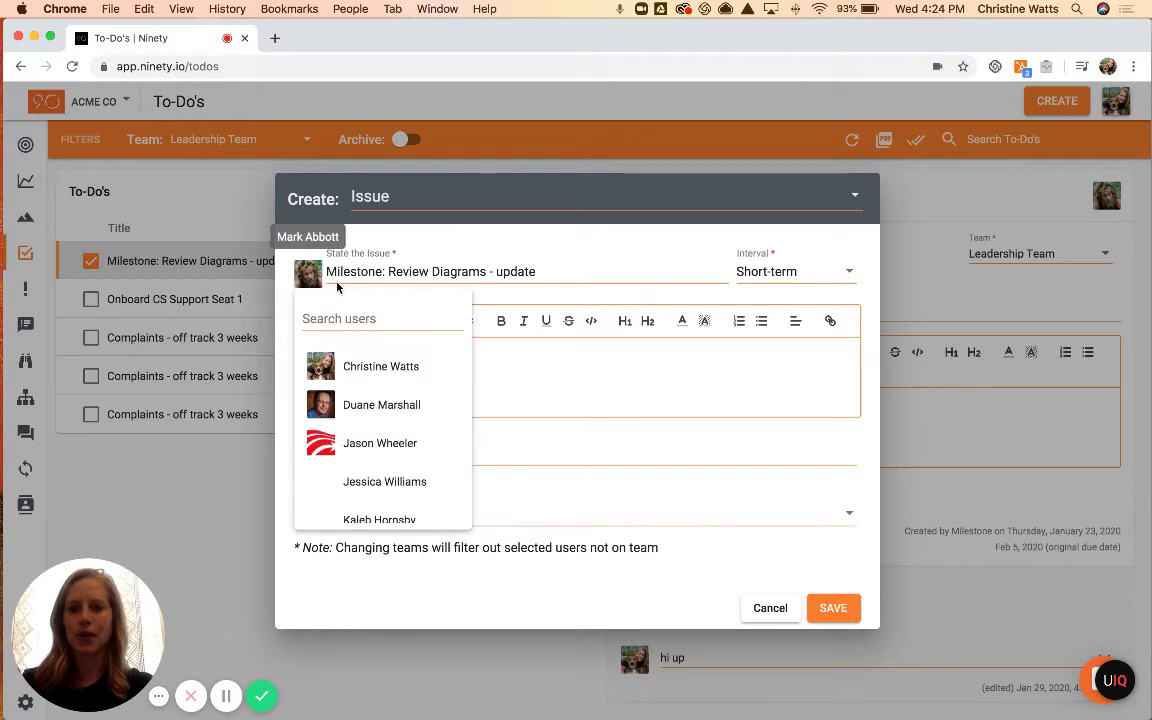
click(578, 511)
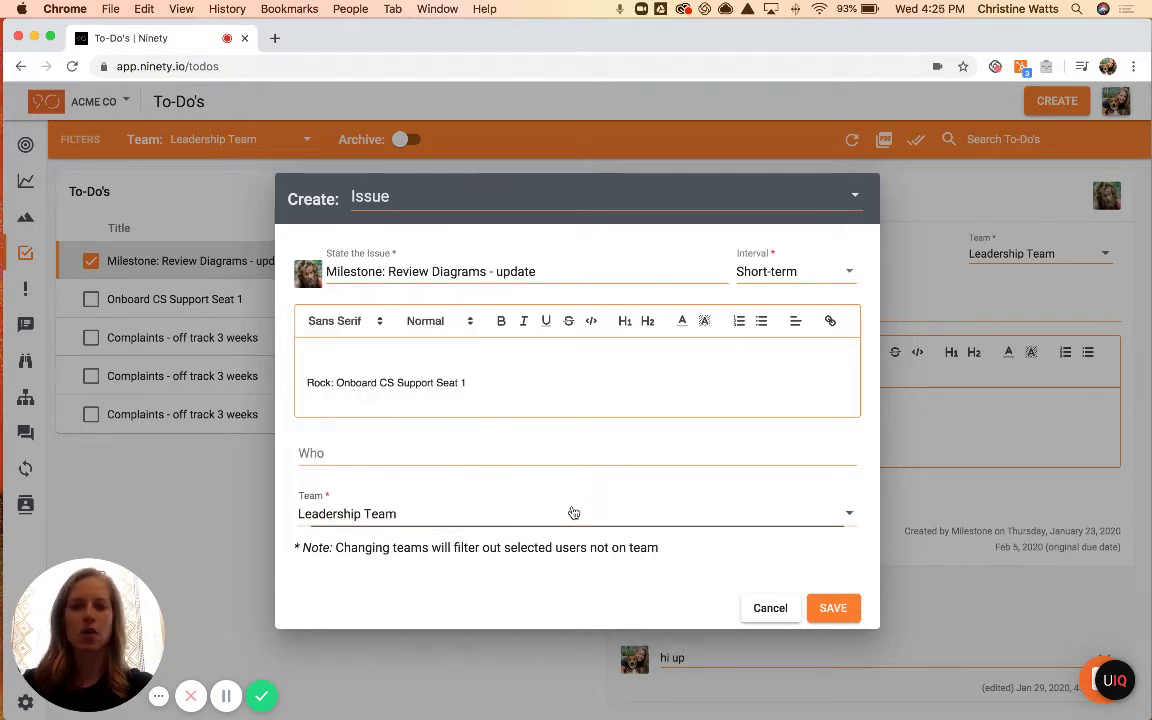
click(574, 512)
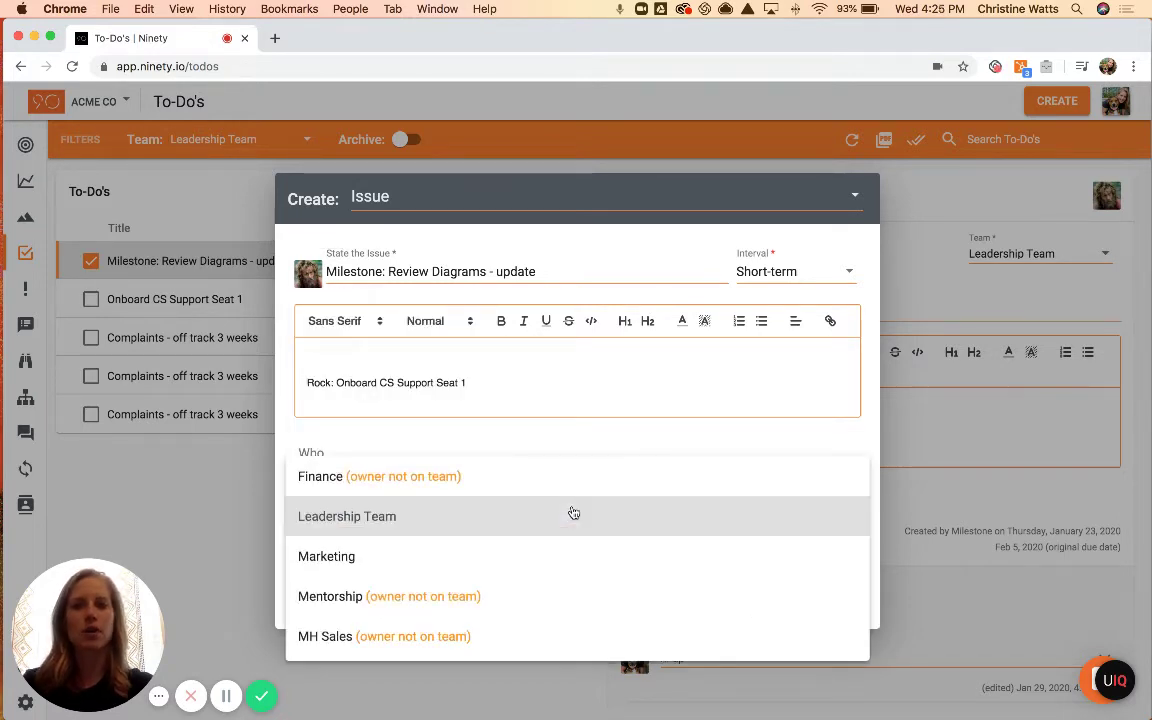
click(548, 439)
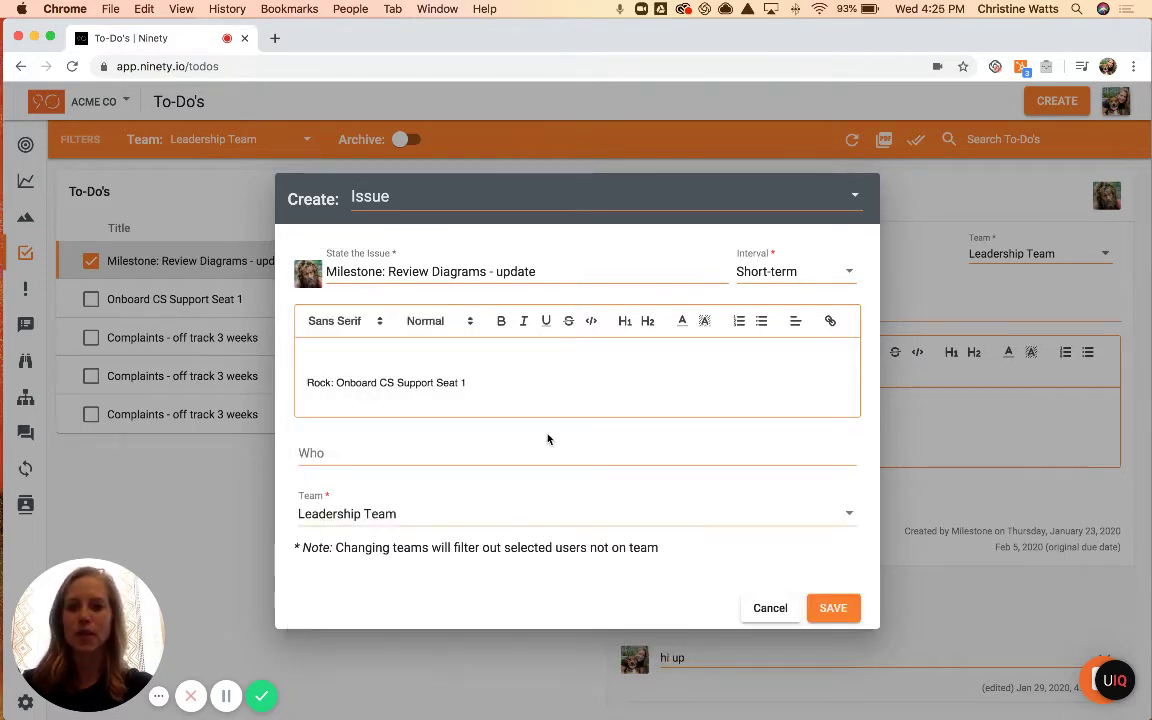
click(820, 279)
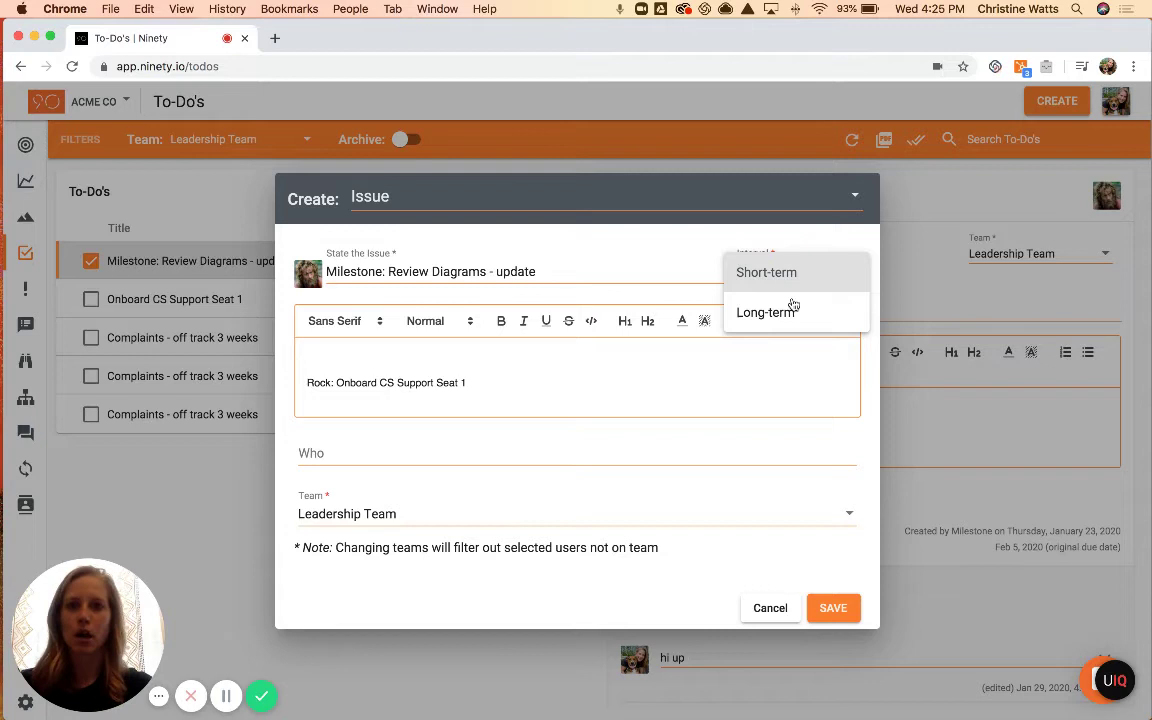
click(869, 353)
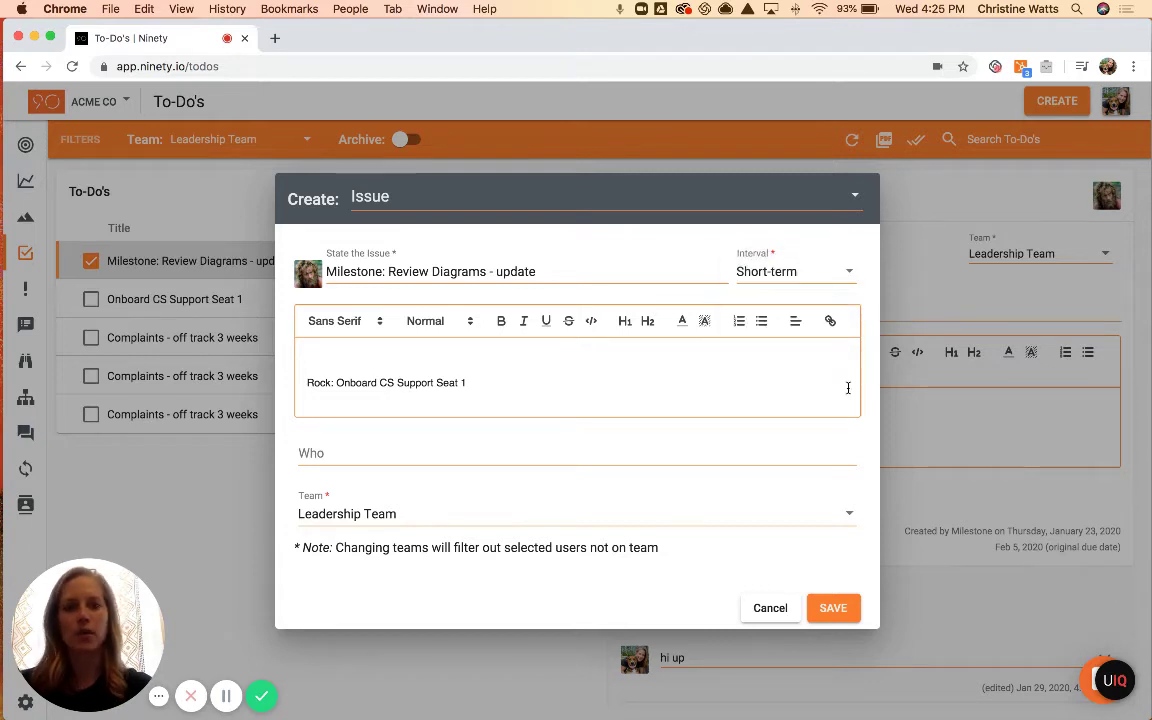
click(834, 609)
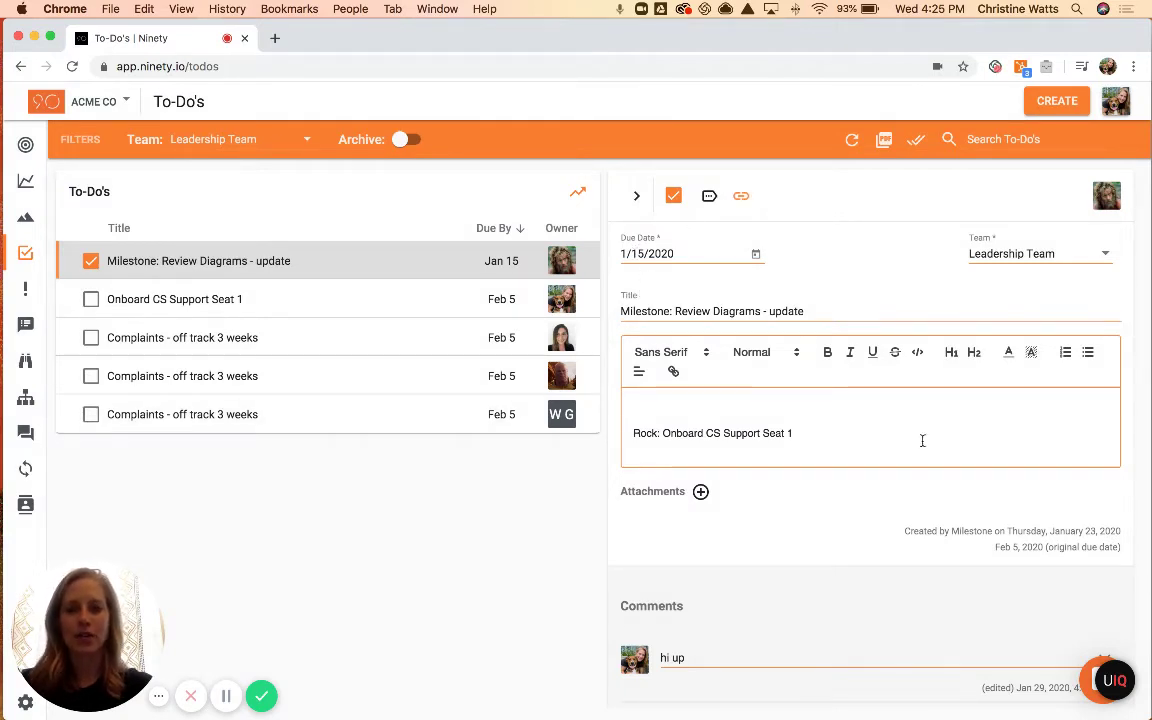
- Show the milestone to-do's link and close its details
click(709, 204)
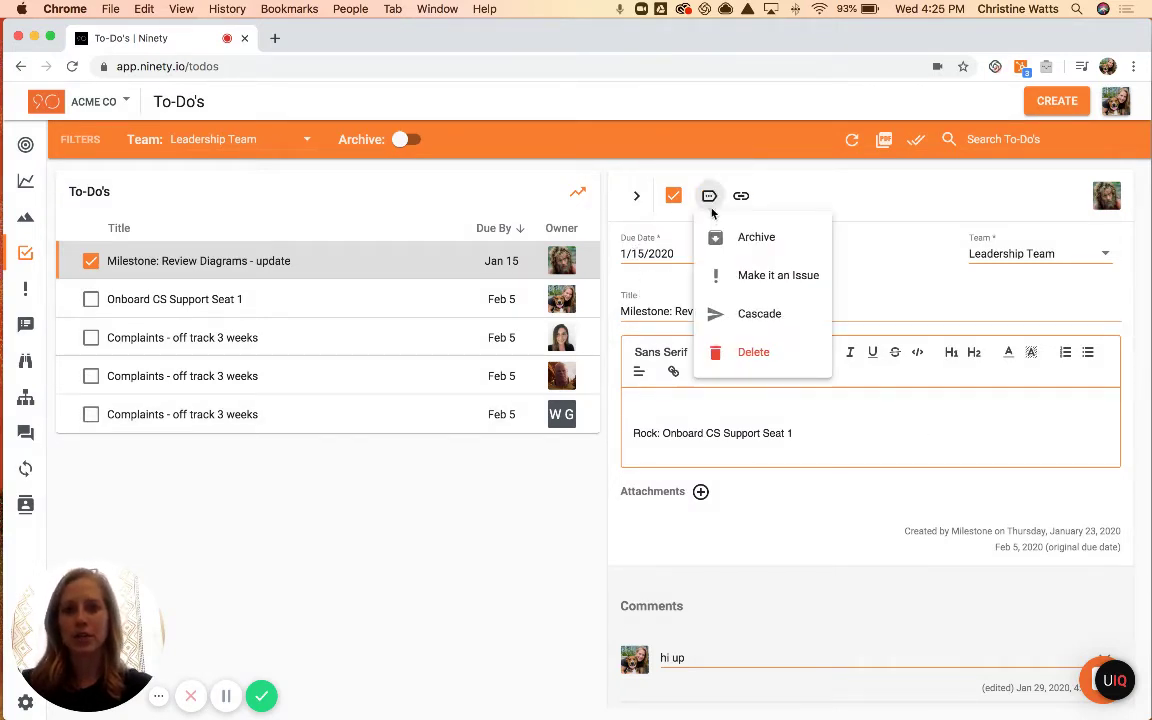
click(713, 202)
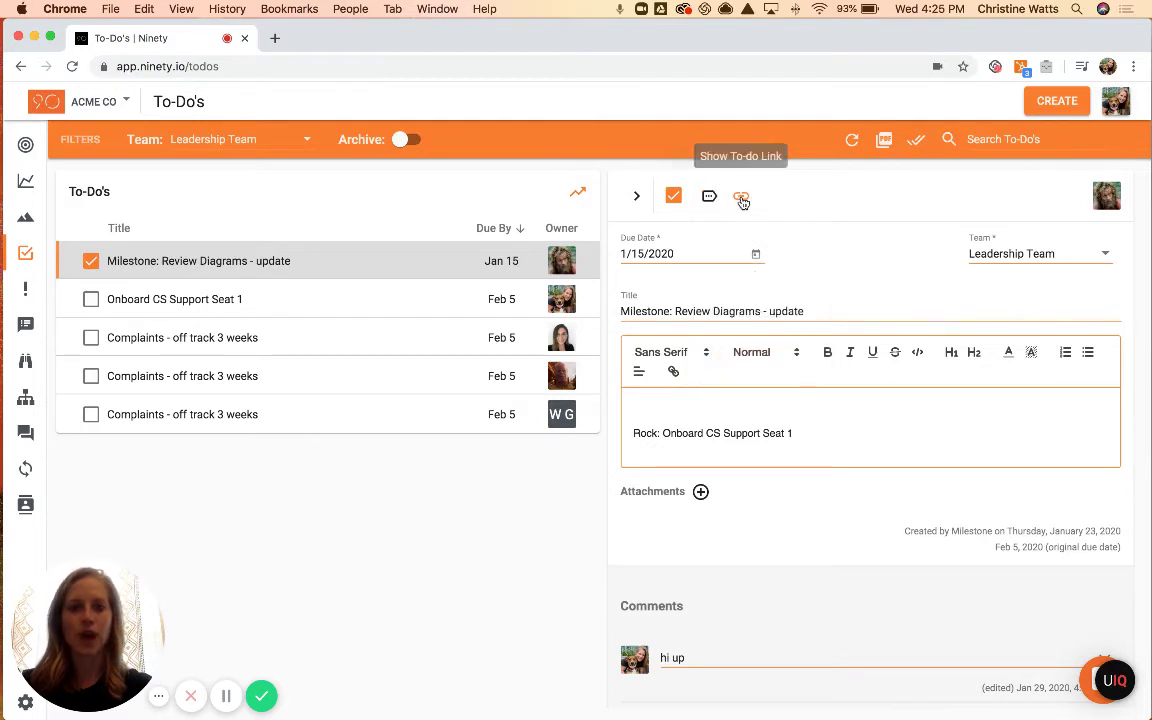
click(741, 198)
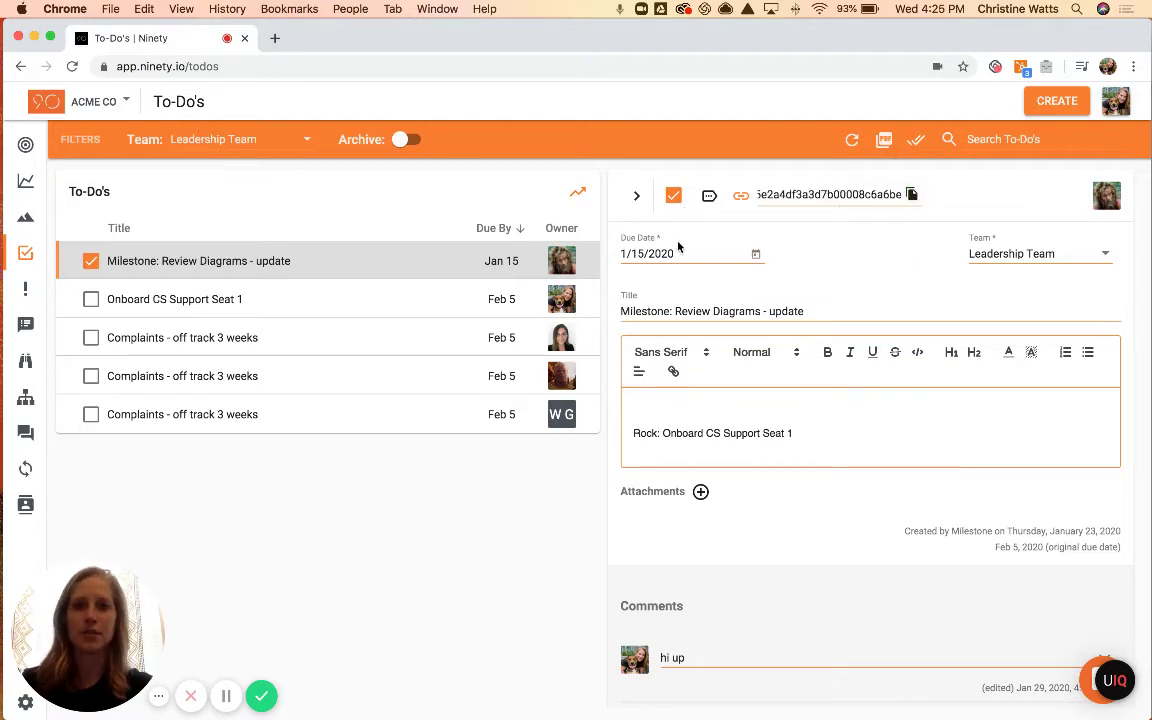
click(637, 197)
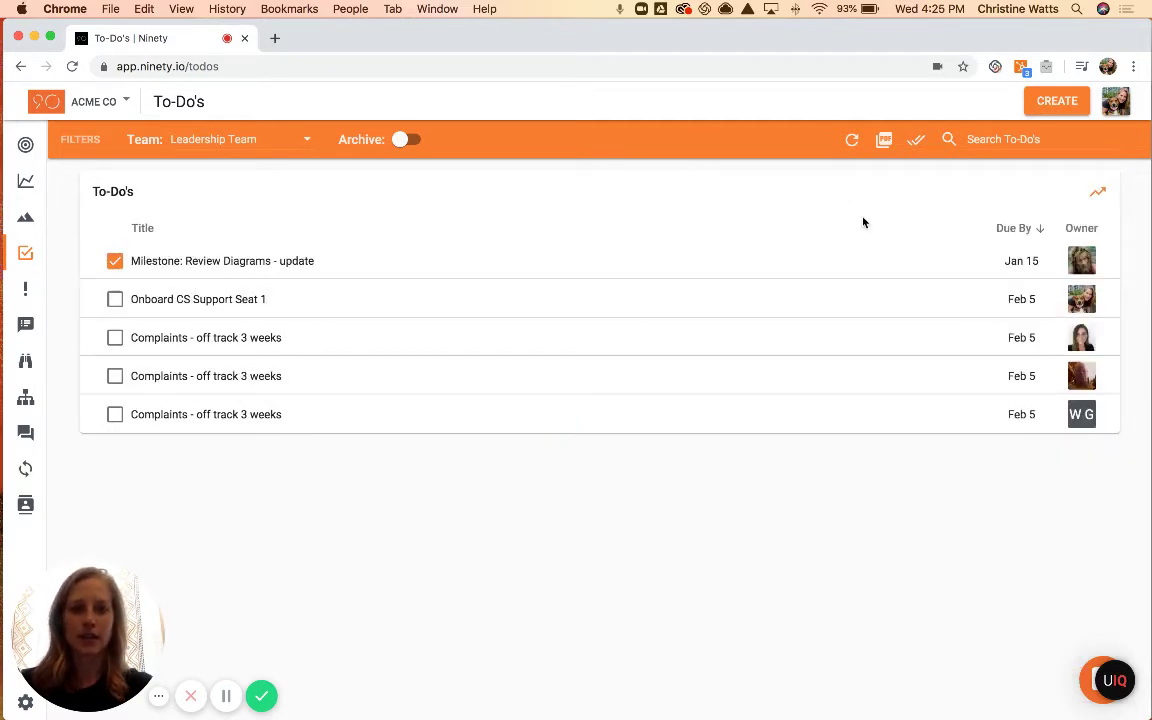
- Mark "Onboard CS Support Seat 1" and the first "Complaints - off track 3 weeks" to-do complete, checking the list's completion rate
mouse_move(1099, 196)
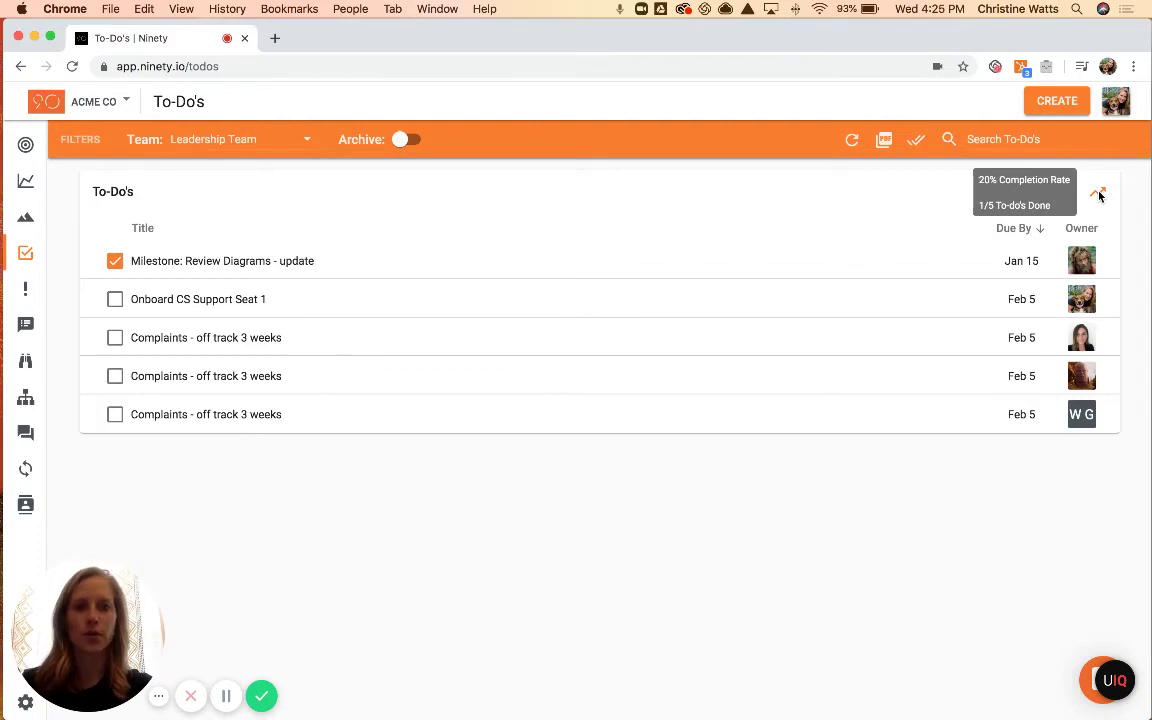
click(116, 300)
click(115, 337)
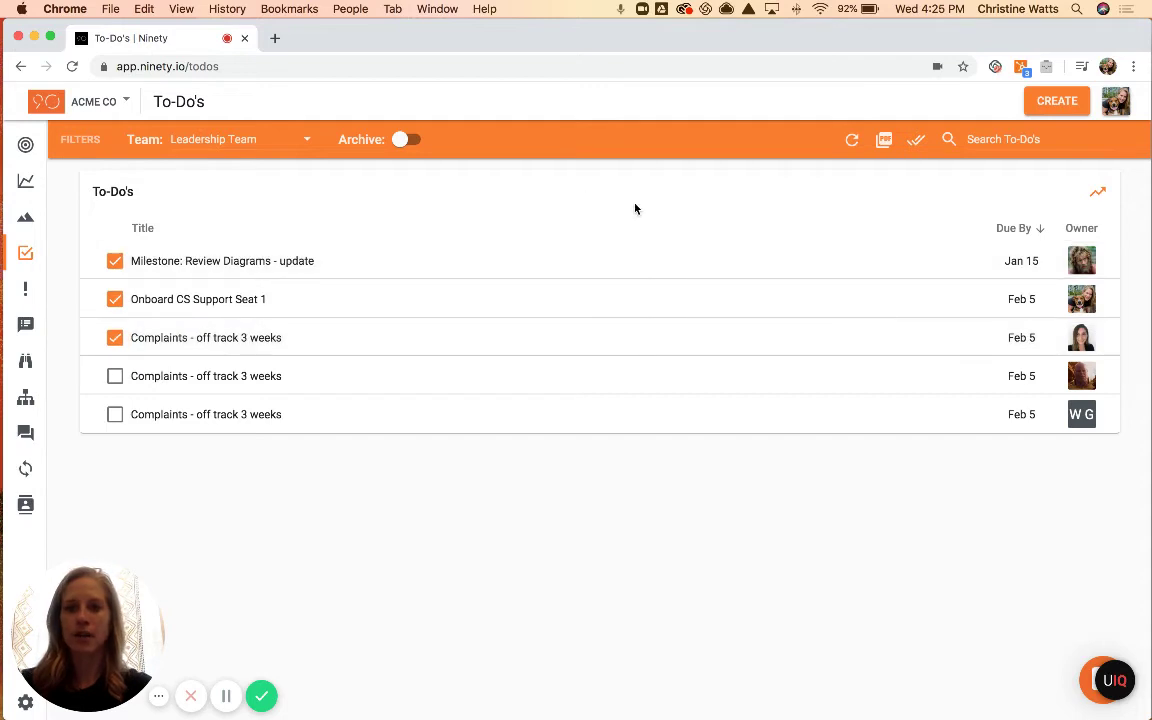
mouse_move(1092, 199)
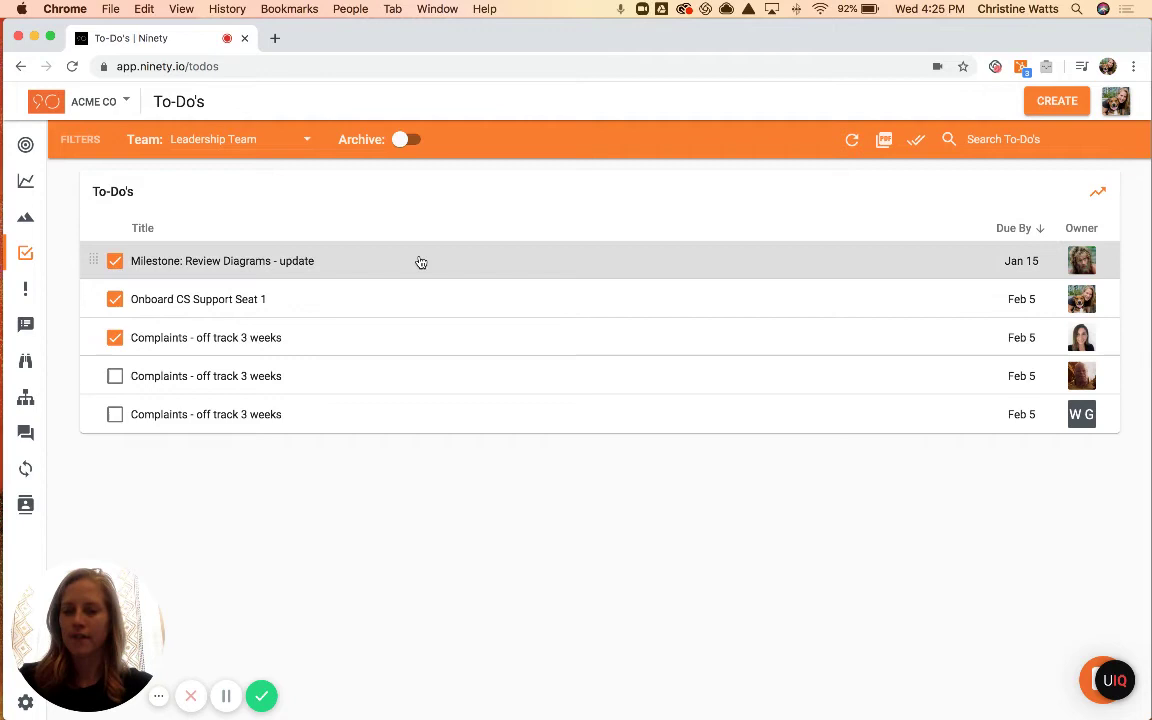
- Check the milestone to-do's individual archive option, and archive all of the Leadership Team's completed to-dos at once
right_click(421, 263)
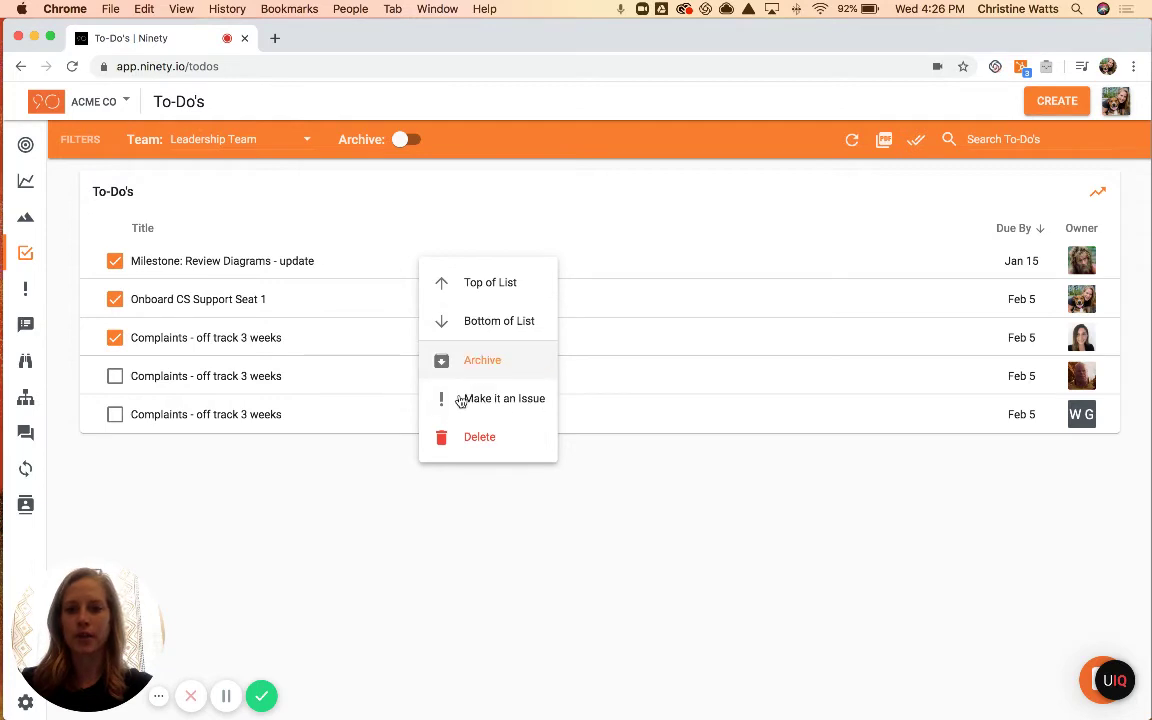
click(560, 240)
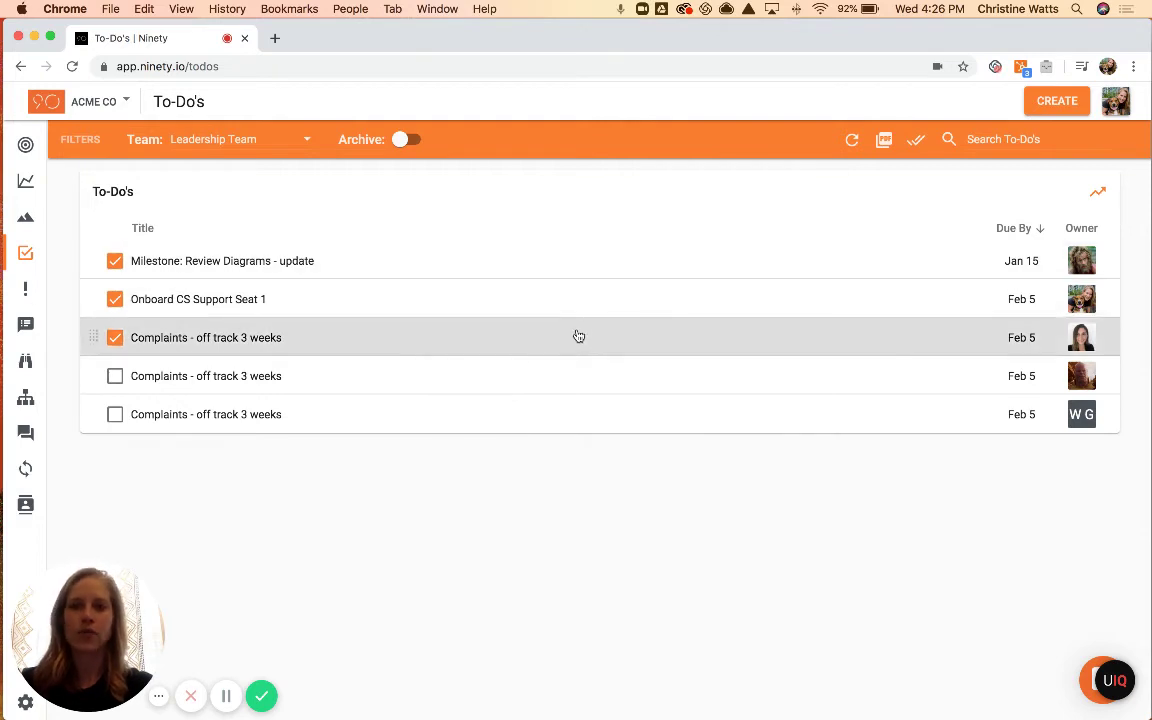
click(917, 146)
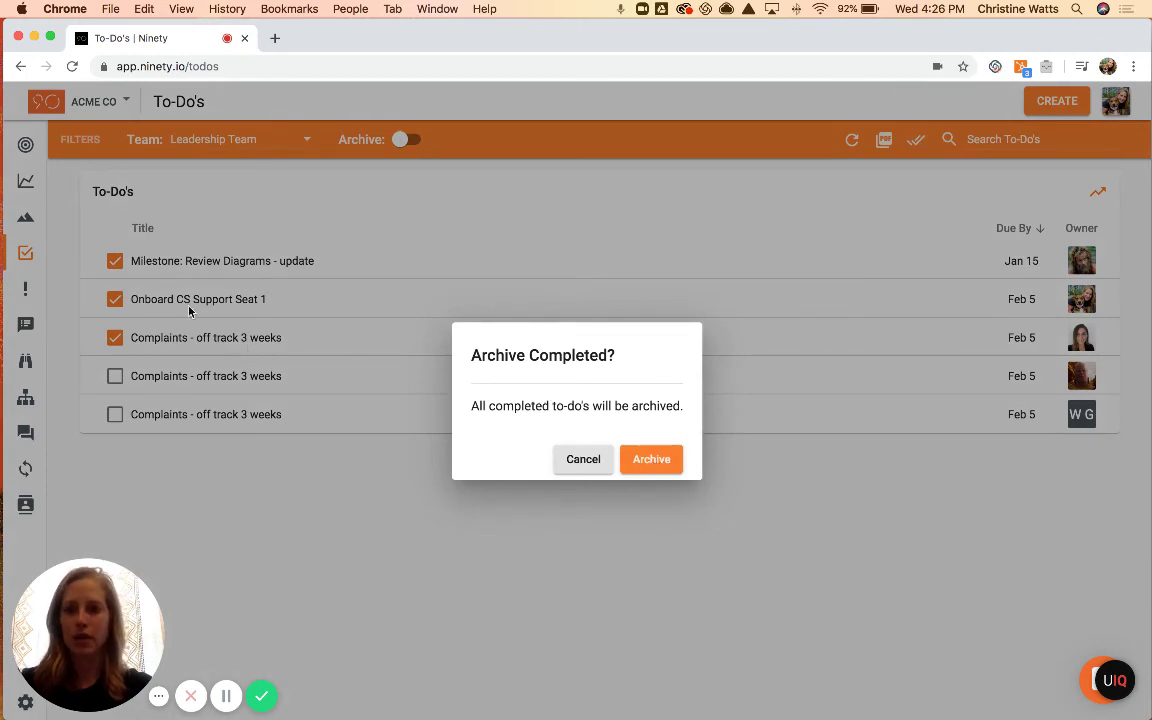
click(643, 459)
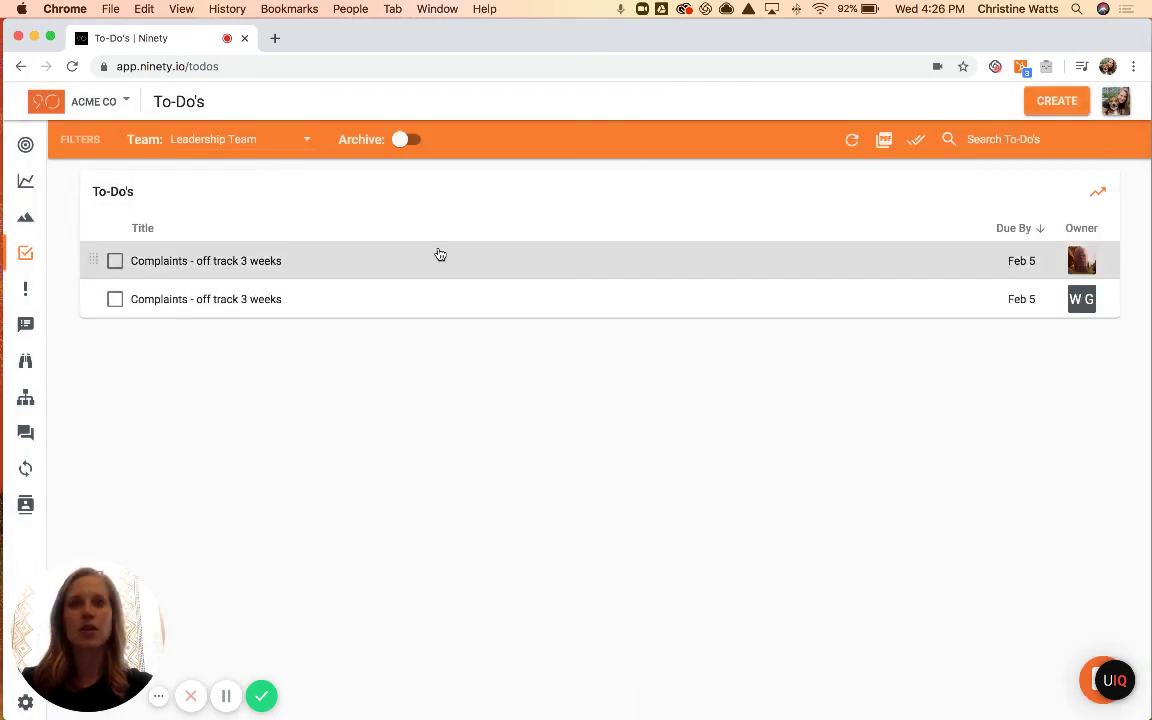
- View the archived to-dos and check the Unarchive option in the details of the first "Onboard CS Support Seat 1"
click(403, 139)
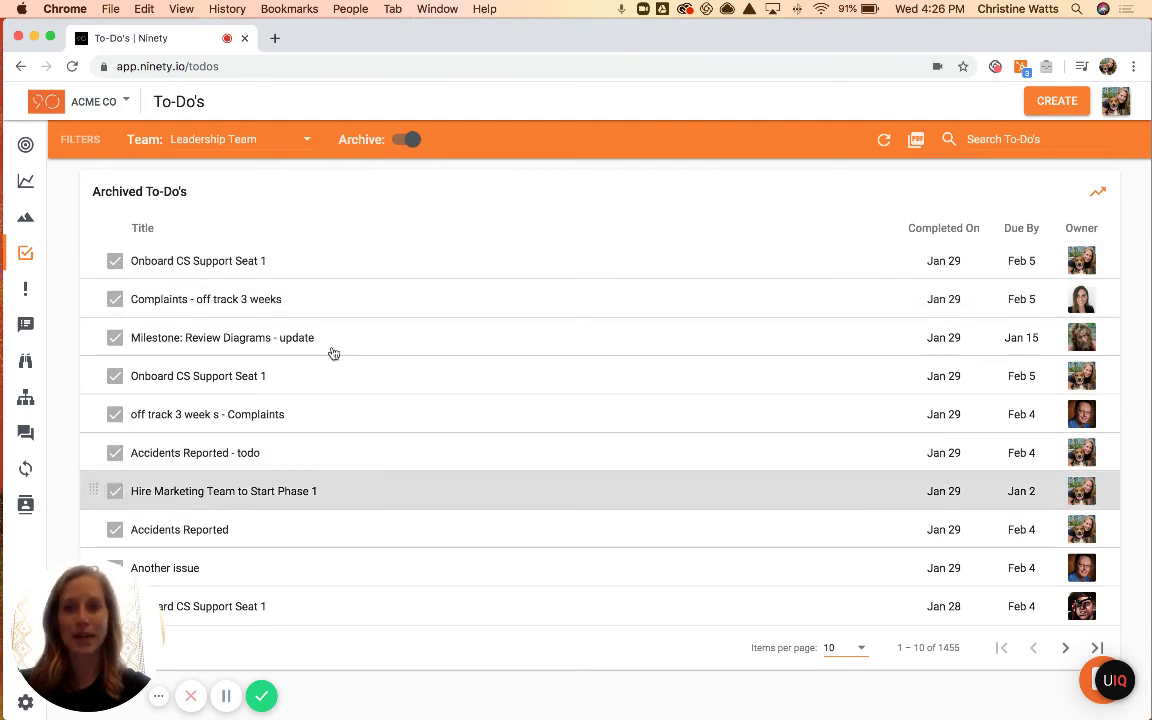
click(346, 259)
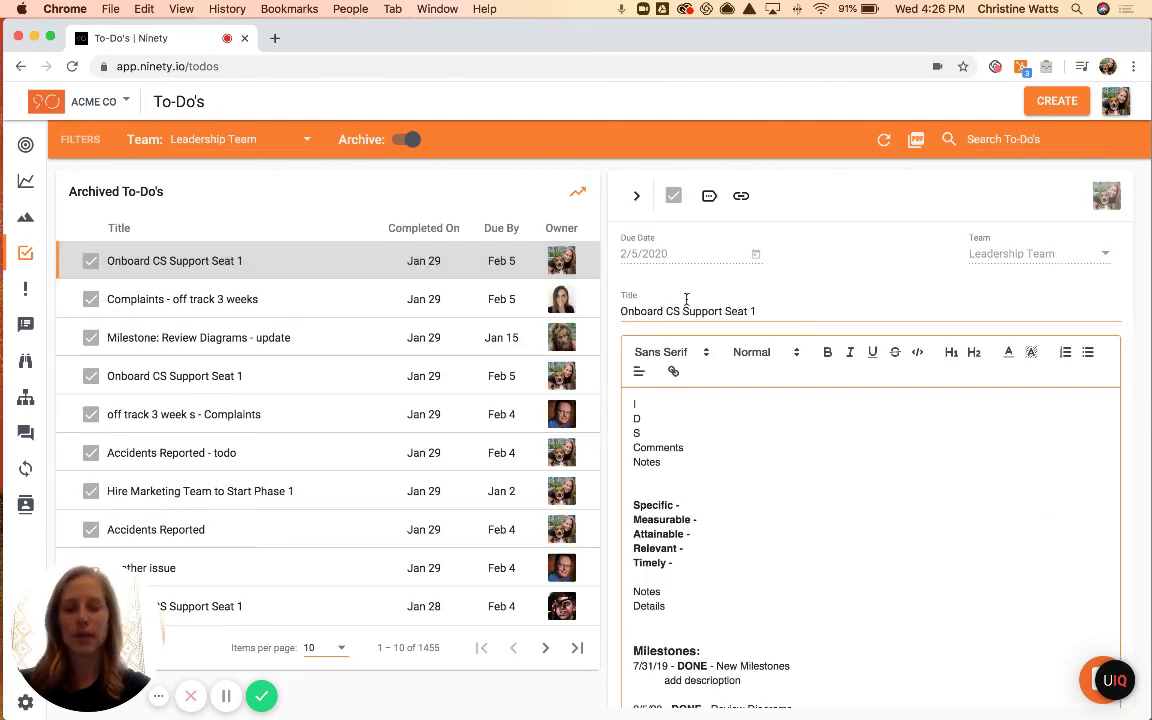
click(709, 195)
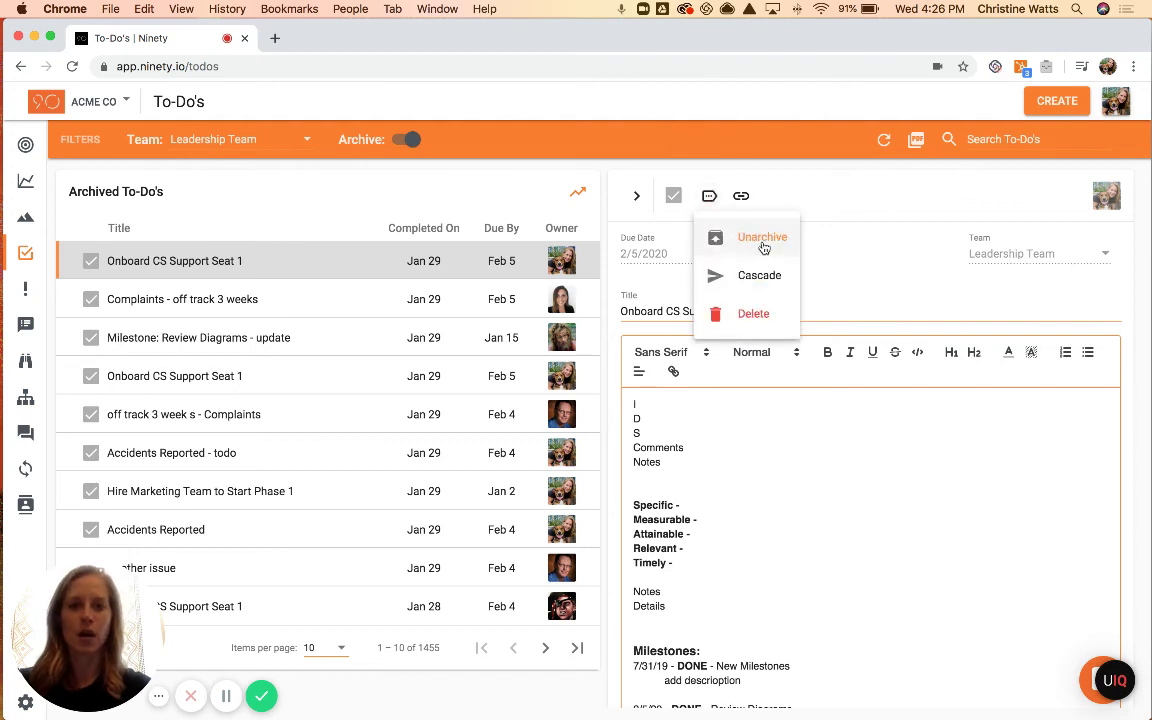
click(636, 198)
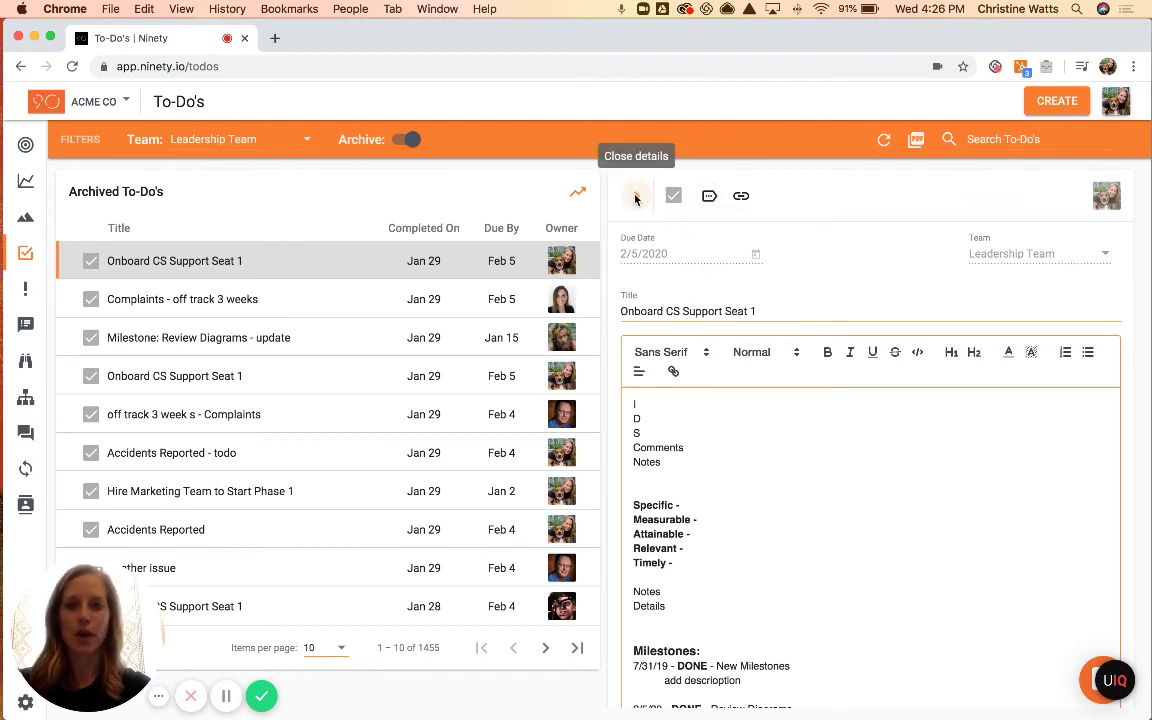
click(636, 198)
- Return to the Leadership Team's active to-dos and refresh the list
click(407, 139)
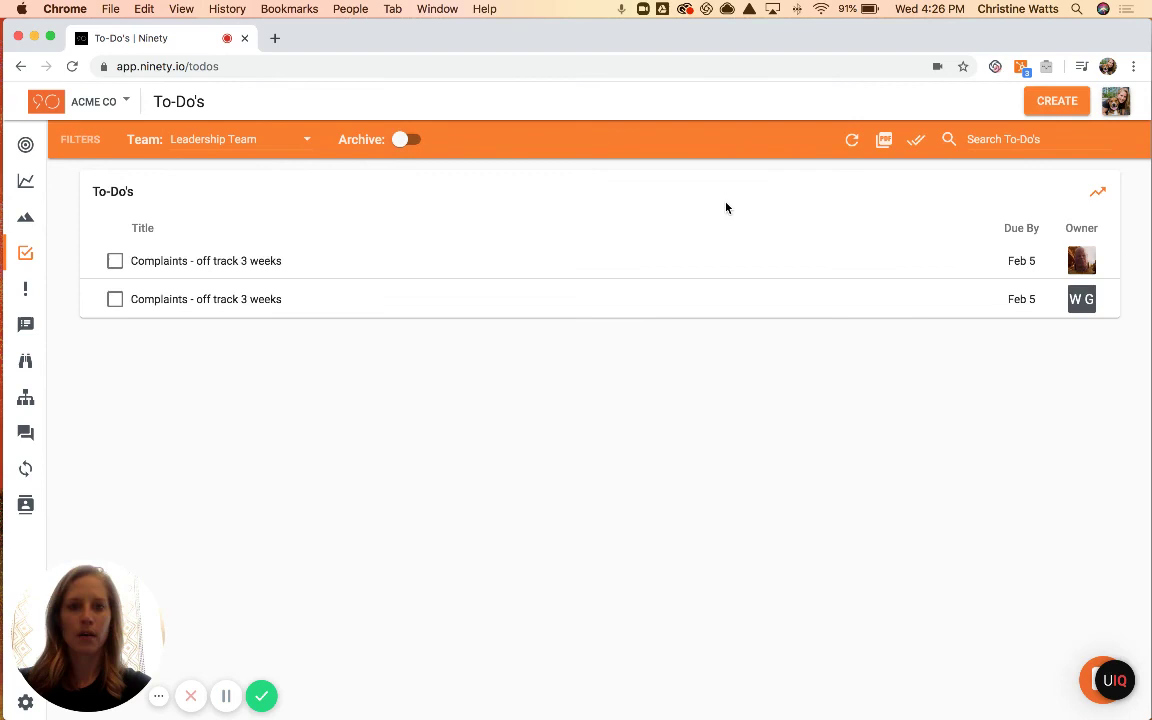
click(852, 142)
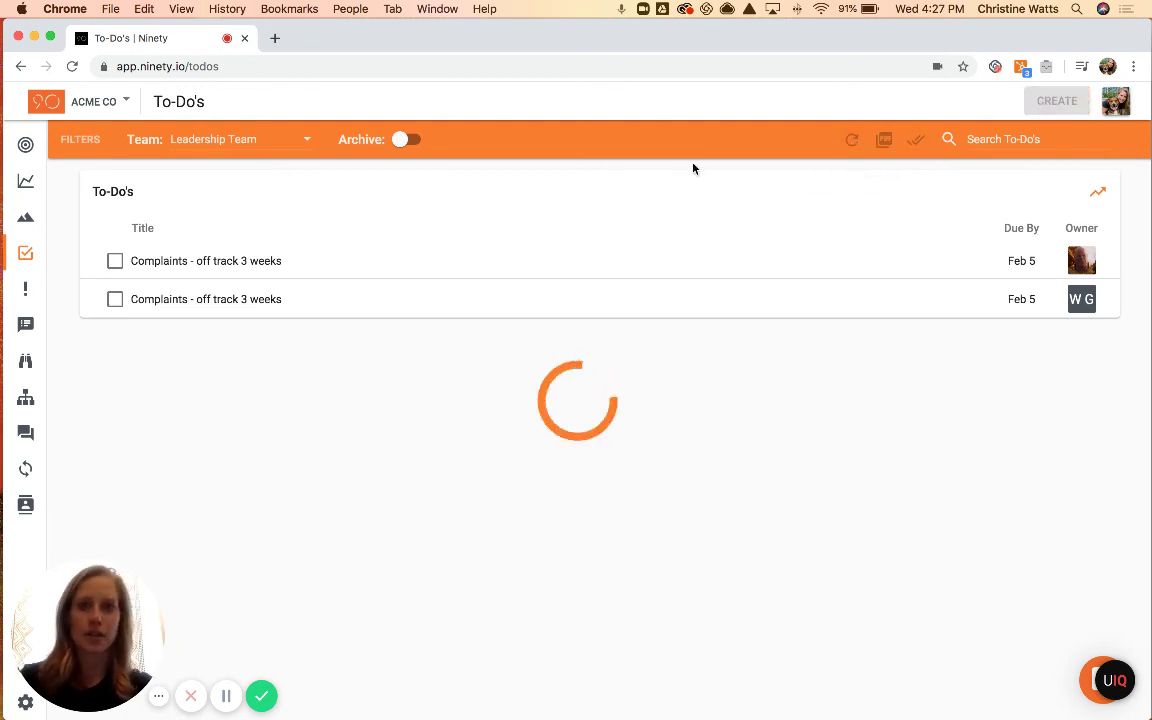